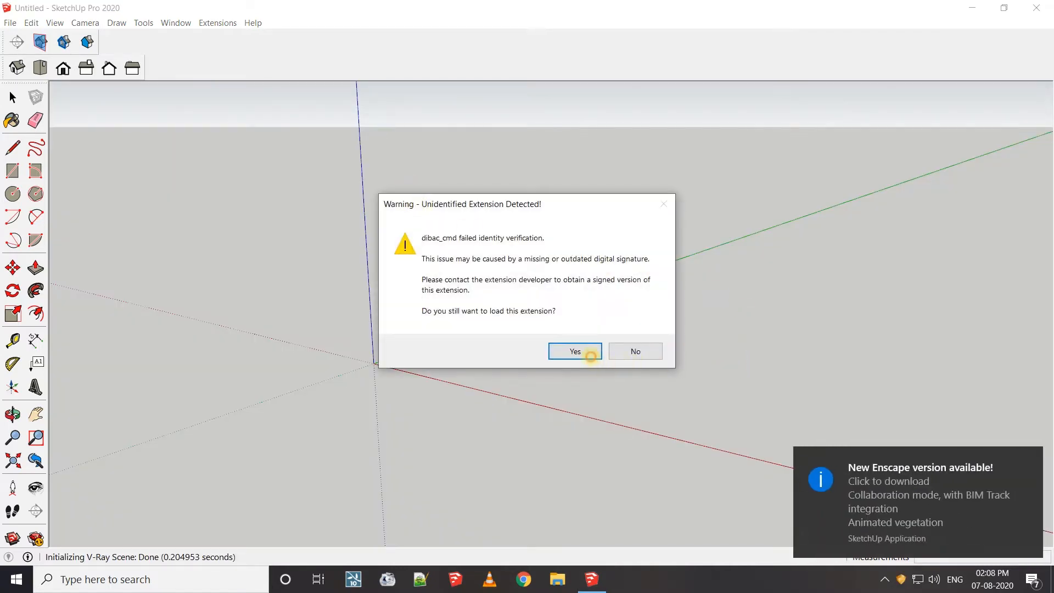
# Allow the unidentified dibac_cmd extension to load, dismiss the Enscape update notice, and delete the default human figure
pyautogui.click(592, 354)
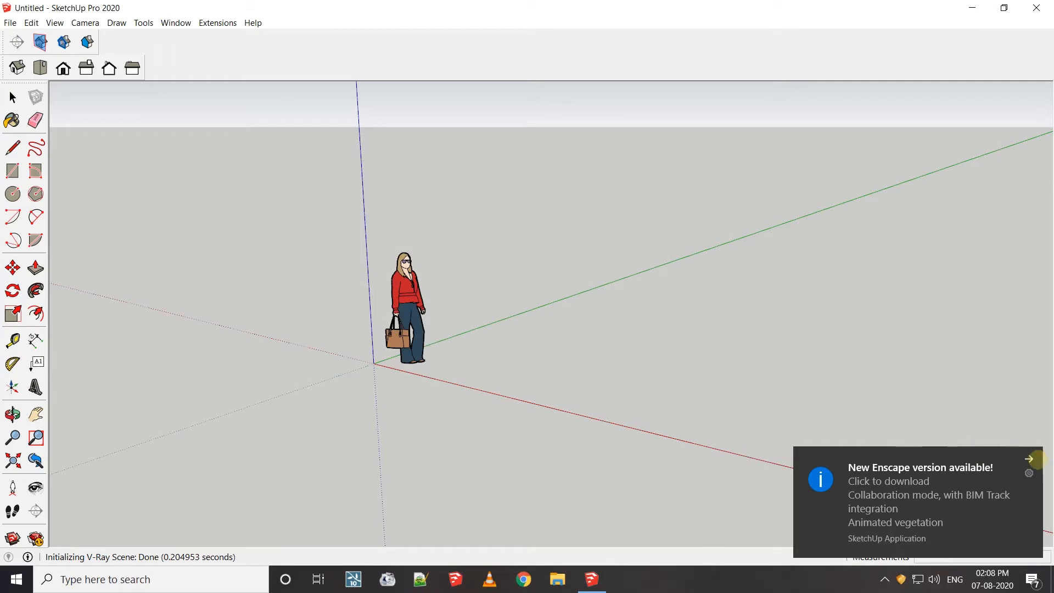
pyautogui.click(1036, 460)
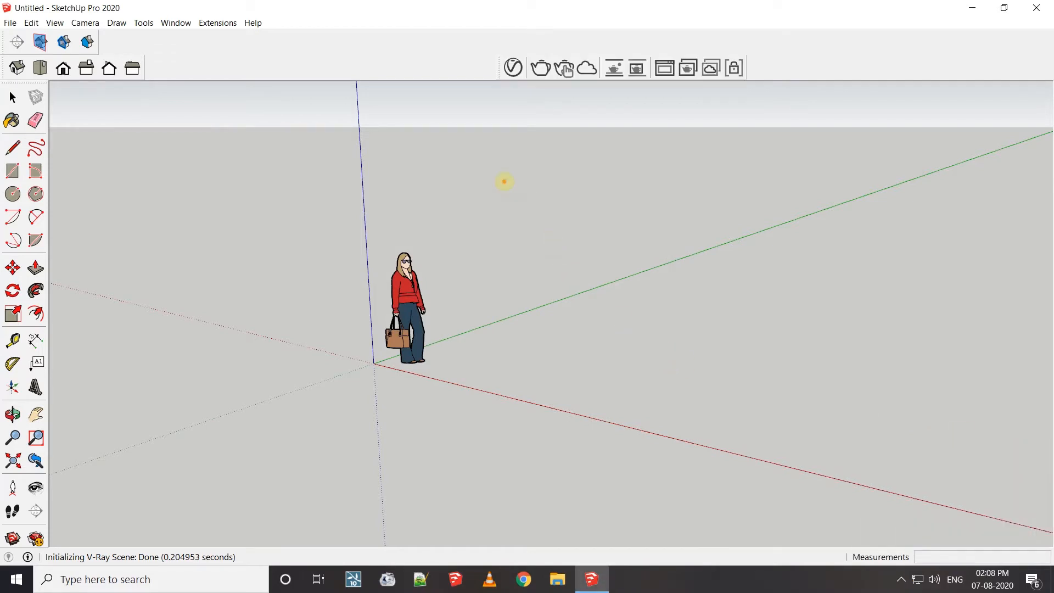
pyautogui.moveTo(503, 183); pyautogui.dragTo(292, 397)
pyautogui.moveTo(504, 191); pyautogui.dragTo(270, 465)
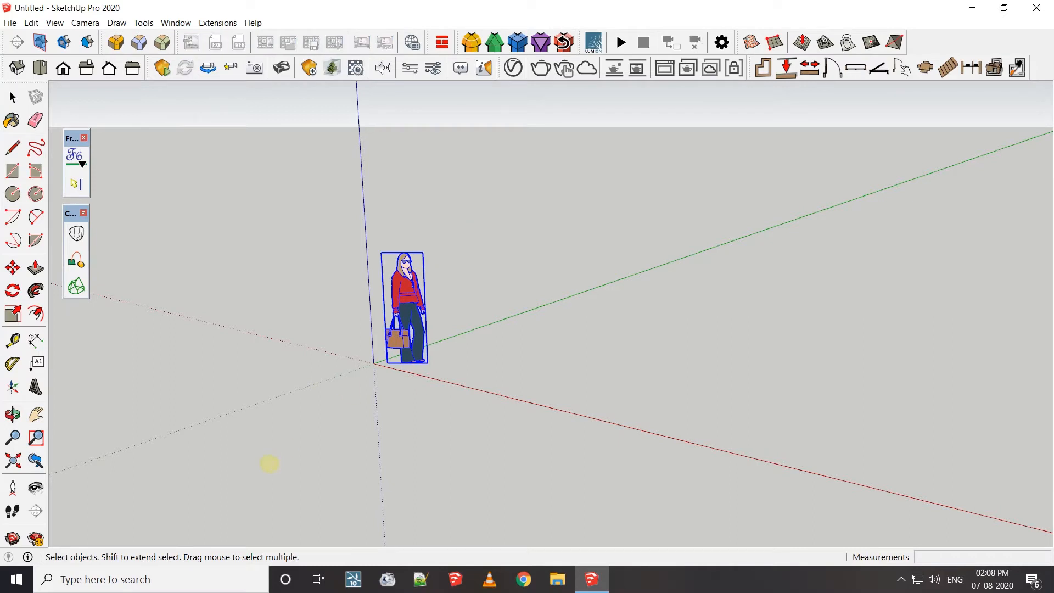
pyautogui.press('Delete')
# Enable the JHS PowerBar toolbar
pyautogui.click(55, 23)
pyautogui.click(82, 38)
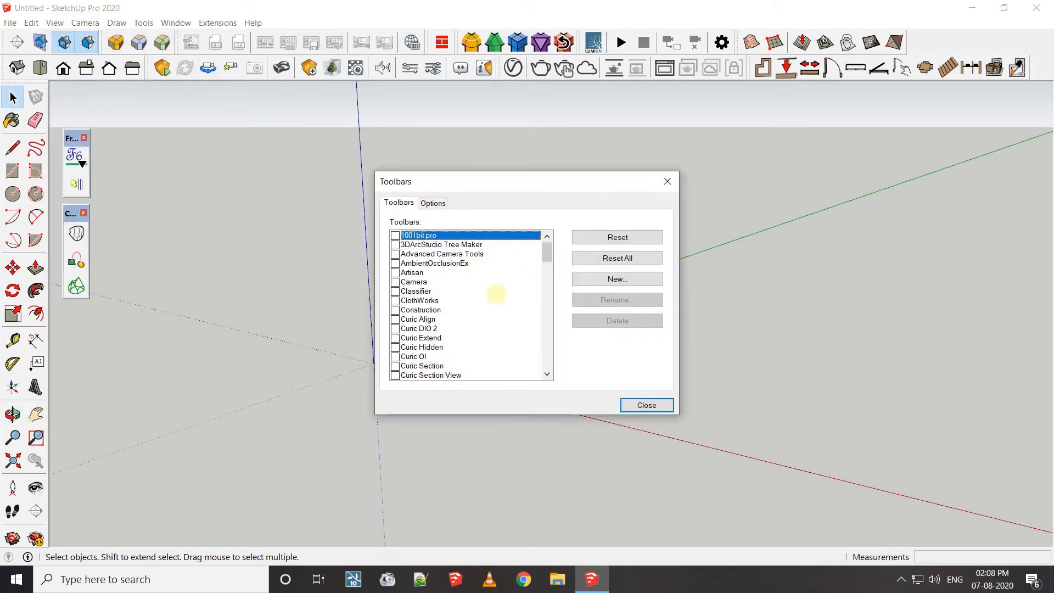
pyautogui.click(492, 291)
pyautogui.press('j')
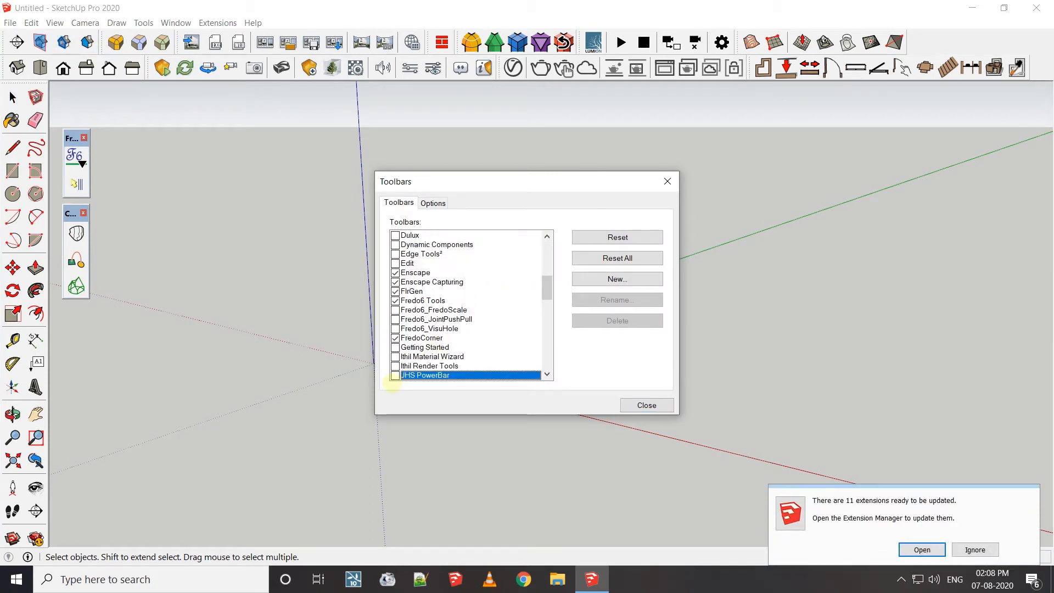
pyautogui.click(395, 375)
pyautogui.click(667, 182)
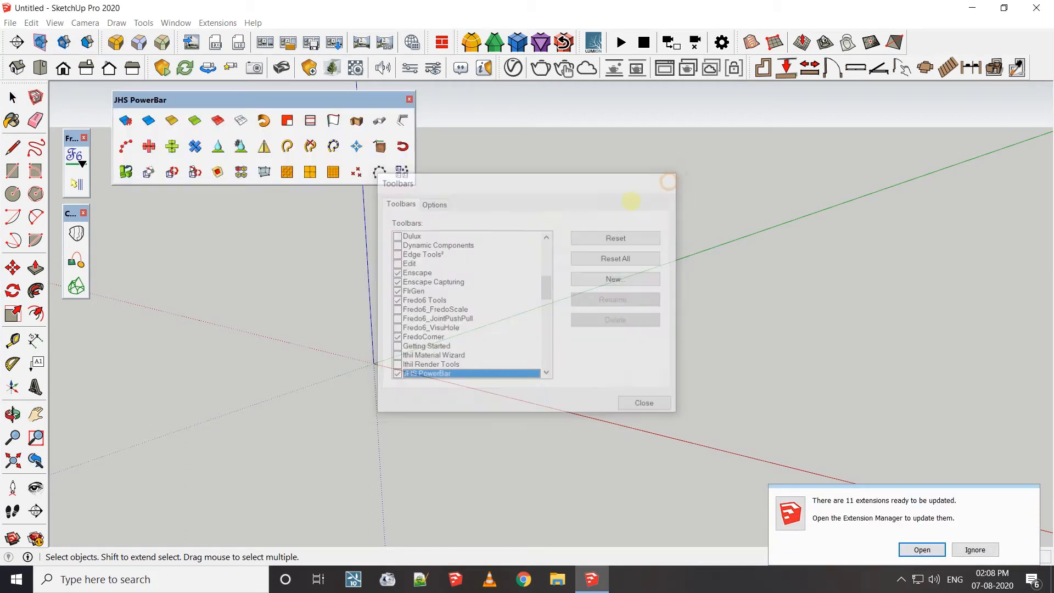
# Reposition the floating Fredo6 Tools and Curviloft toolbars higher, beside the JHS PowerBar
pyautogui.moveTo(329, 367); pyautogui.dragTo(800, 388, button='middle')
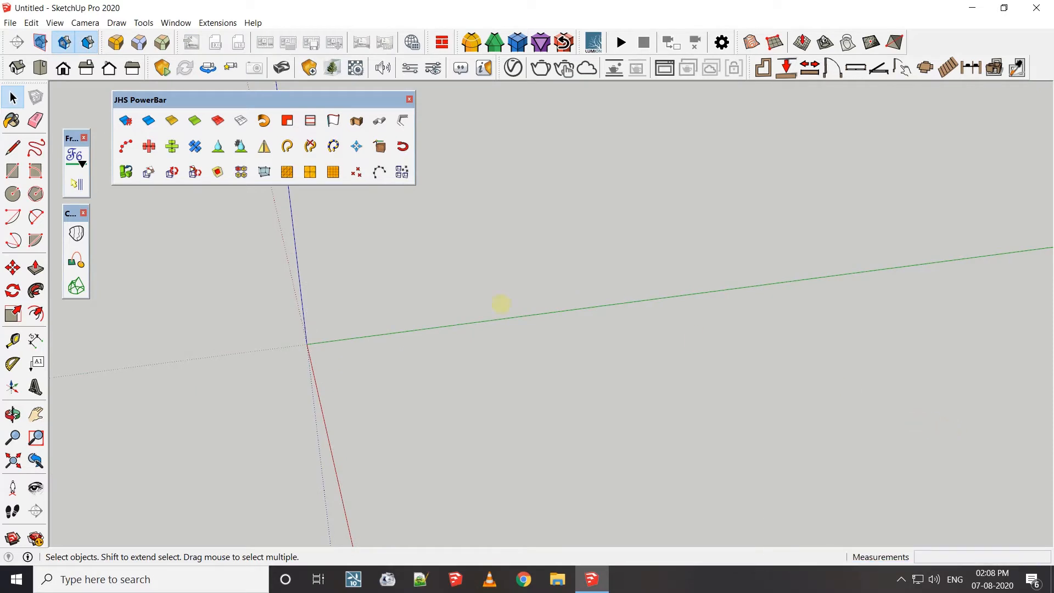
pyautogui.moveTo(501, 304)
pyautogui.mouseDown(button='middle')
pyautogui.moveTo(668, 351)
pyautogui.moveTo(744, 296)
pyautogui.moveTo(386, 348)
pyautogui.moveTo(593, 362)
pyautogui.moveTo(431, 304)
pyautogui.moveTo(341, 299)
pyautogui.moveTo(647, 304)
pyautogui.moveTo(299, 363)
pyautogui.moveTo(659, 304)
pyautogui.moveTo(473, 403)
pyautogui.moveTo(445, 296)
pyautogui.moveTo(477, 351)
pyautogui.moveTo(262, 260)
pyautogui.mouseUp(button='middle')
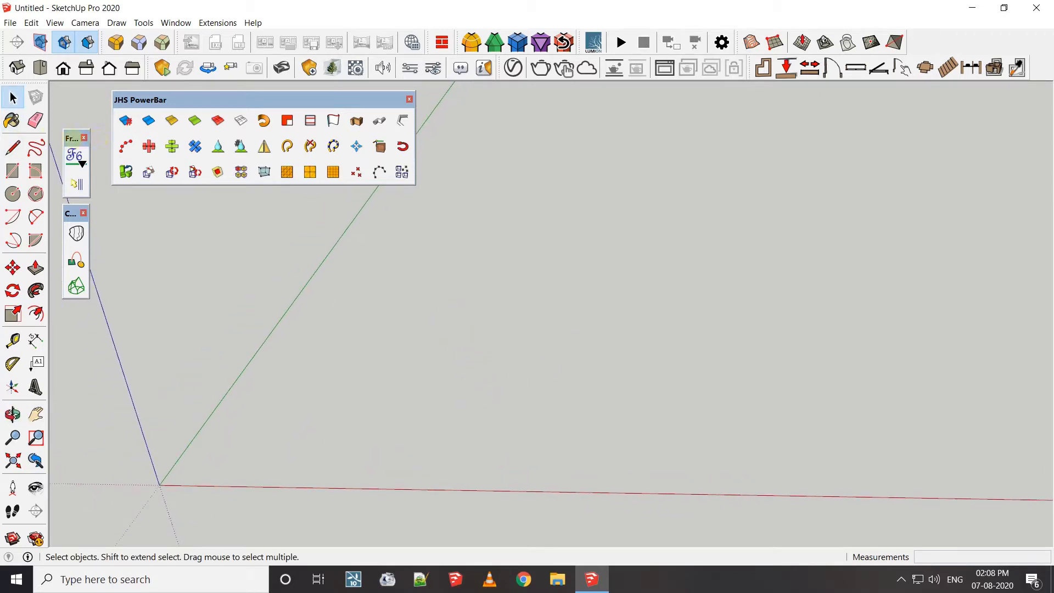
pyautogui.moveTo(71, 138); pyautogui.dragTo(72, 99)
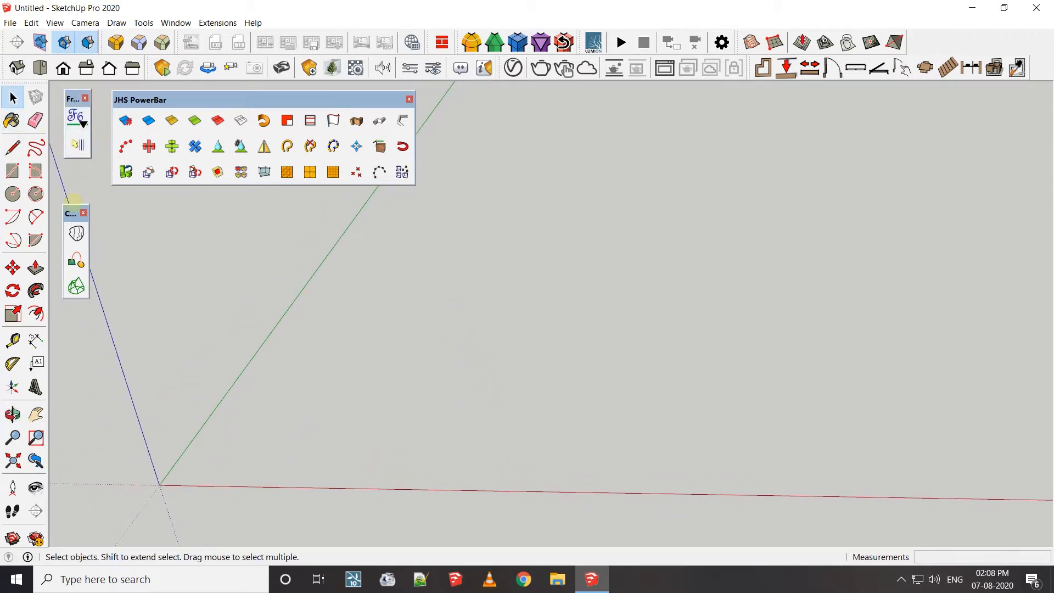
pyautogui.moveTo(71, 212); pyautogui.dragTo(73, 177)
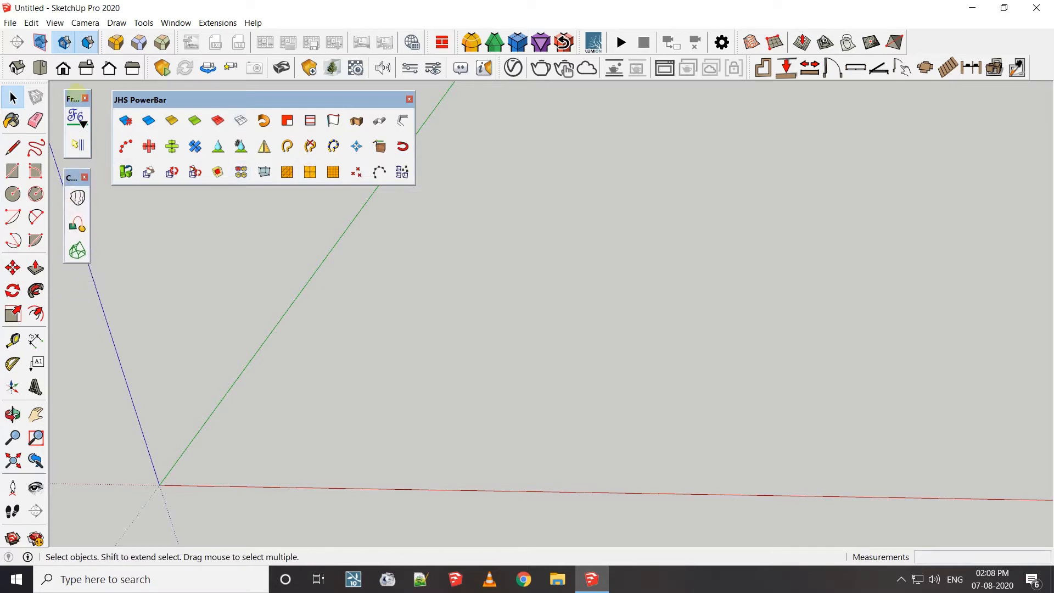
# Draw two connected 2-point arcs on the ground forming an S-curve, with arc lengths of about 34' and 53'
pyautogui.moveTo(482, 303); pyautogui.dragTo(471, 360, button='middle')
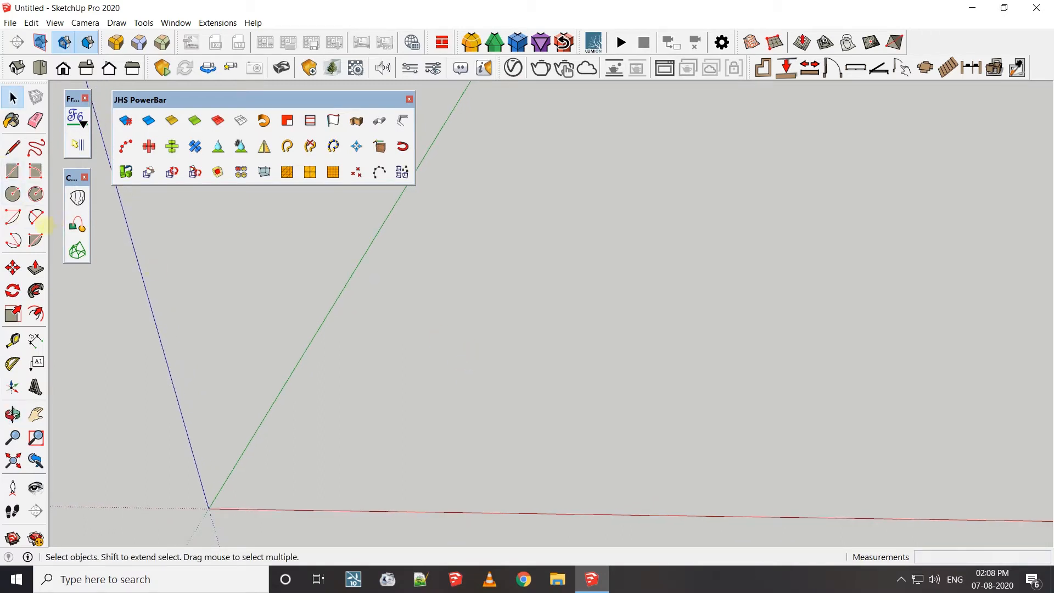
pyautogui.click(36, 217)
pyautogui.click(420, 451)
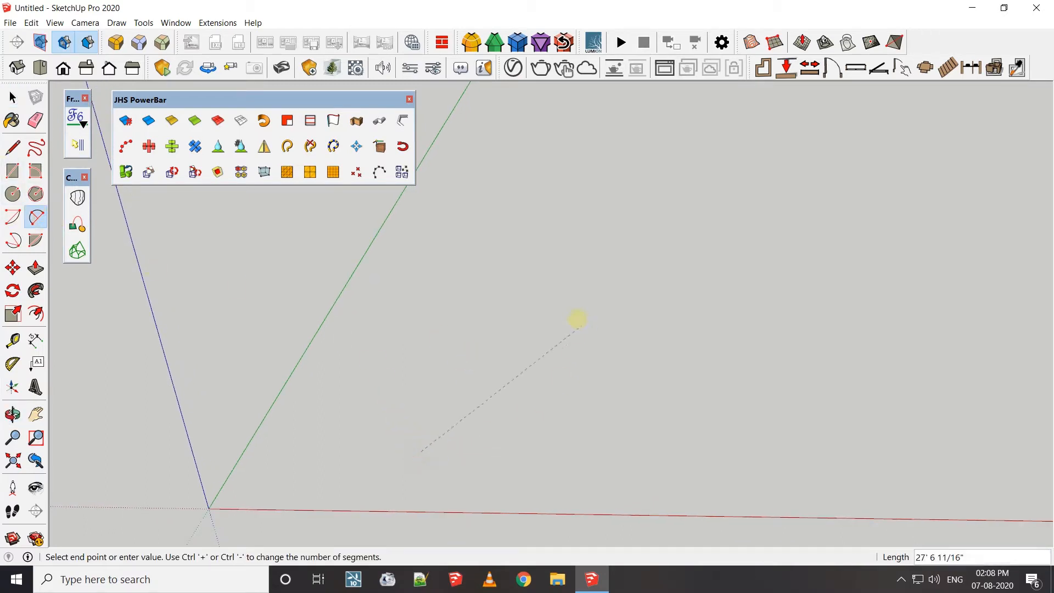
pyautogui.click(597, 317)
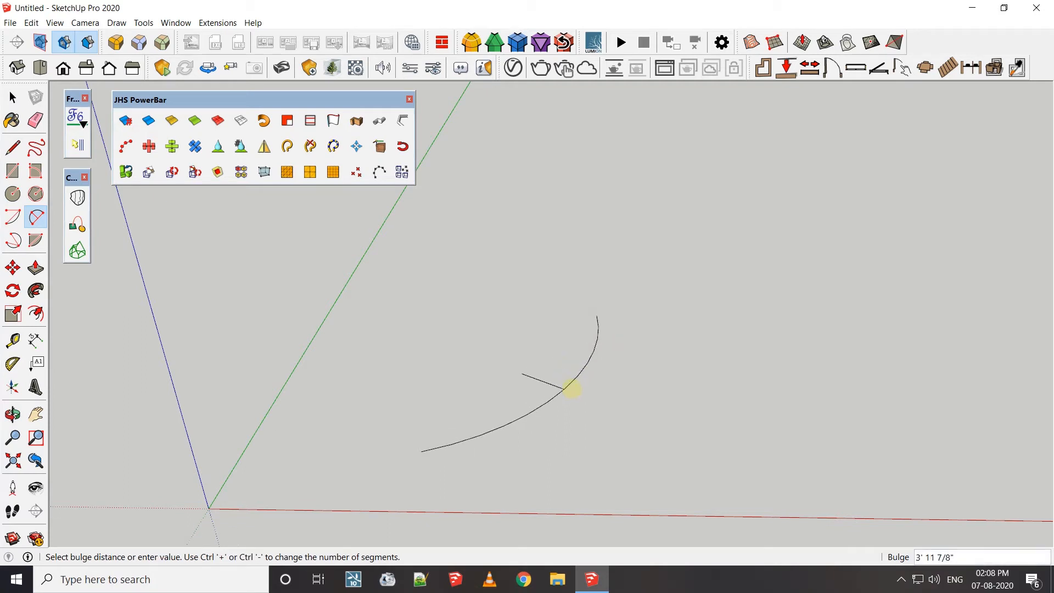
pyautogui.click(579, 392)
pyautogui.click(598, 317)
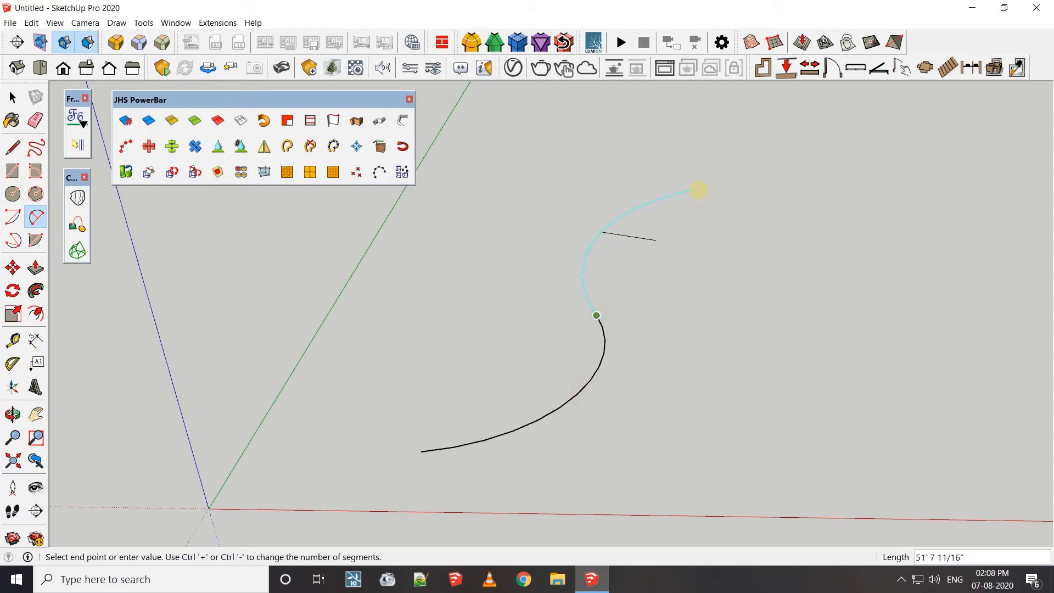
pyautogui.click(701, 191)
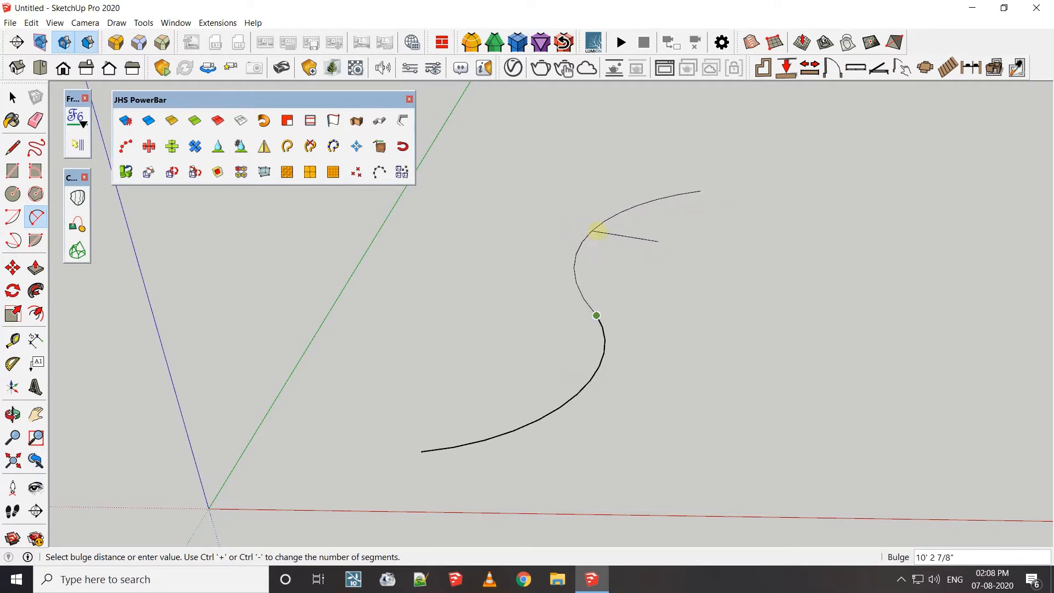
pyautogui.click(602, 233)
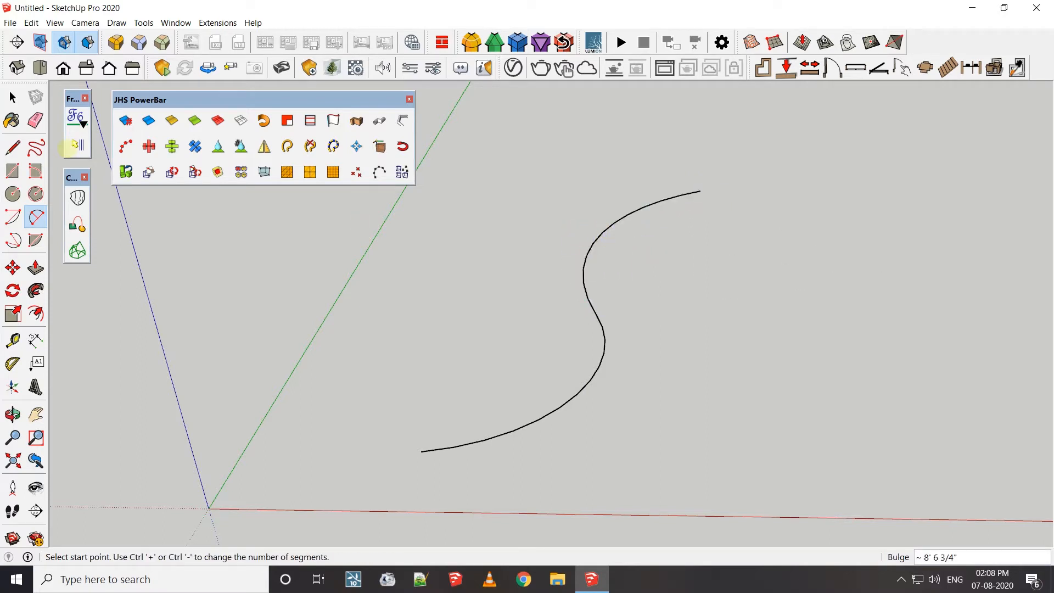
# Set the segment count of both arcs to 30
pyautogui.press('space')
pyautogui.moveTo(565, 248); pyautogui.dragTo(797, 292)
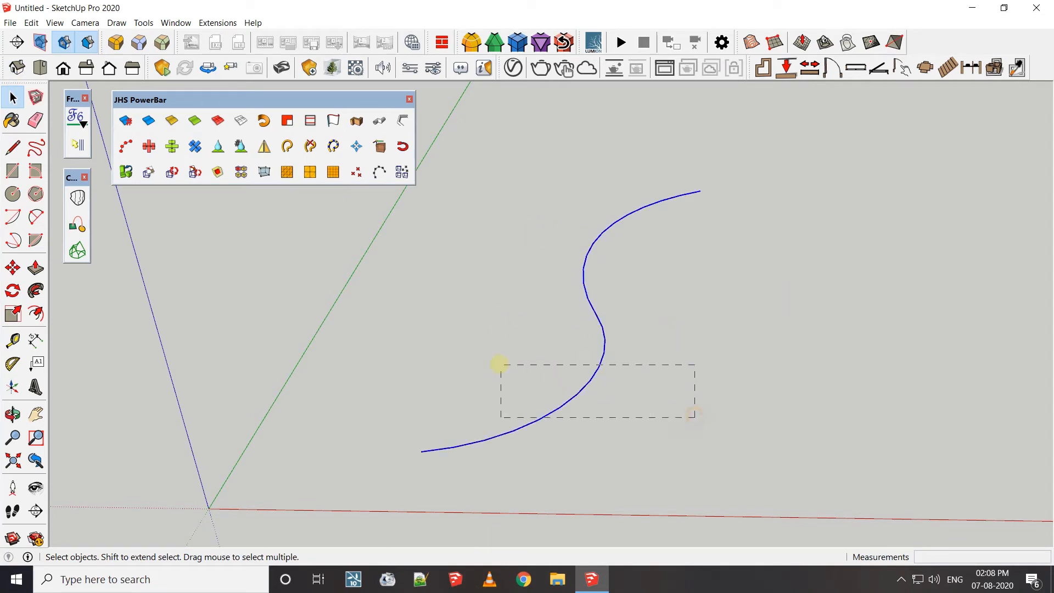
pyautogui.rightClick(590, 388)
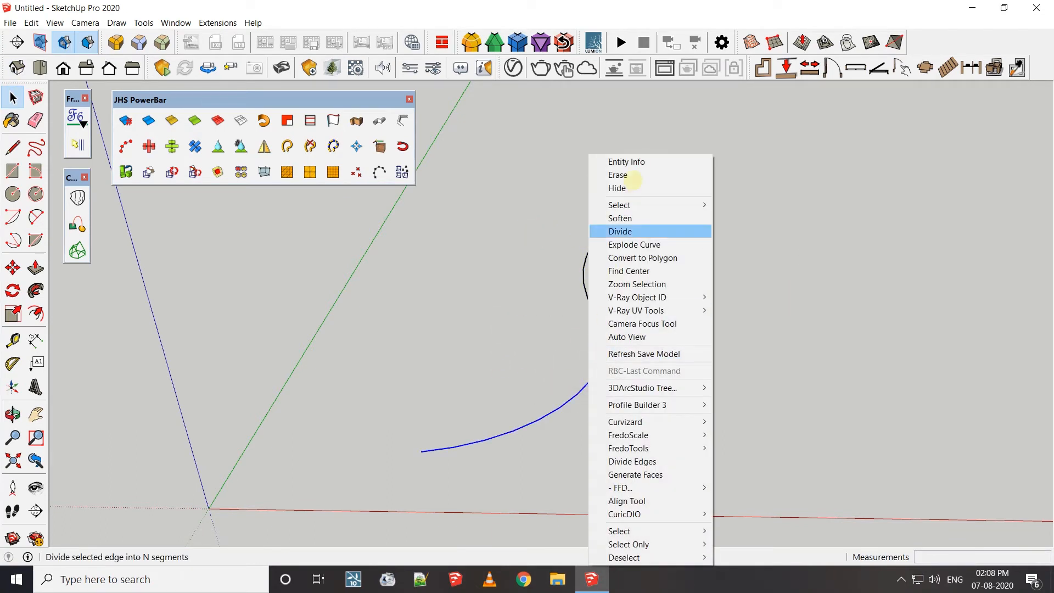
pyautogui.click(640, 160)
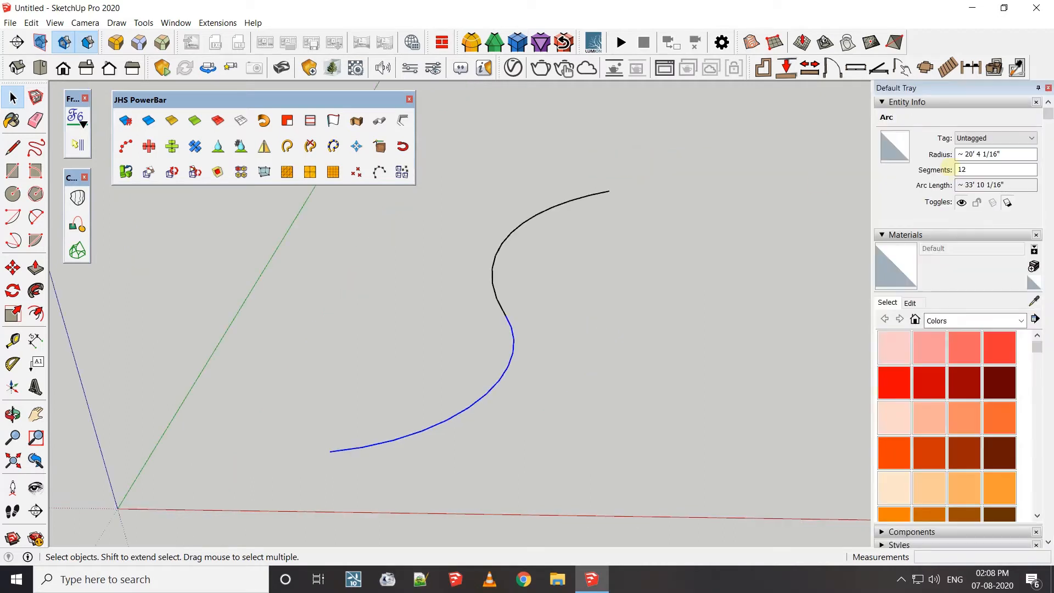
pyautogui.doubleClick(976, 168)
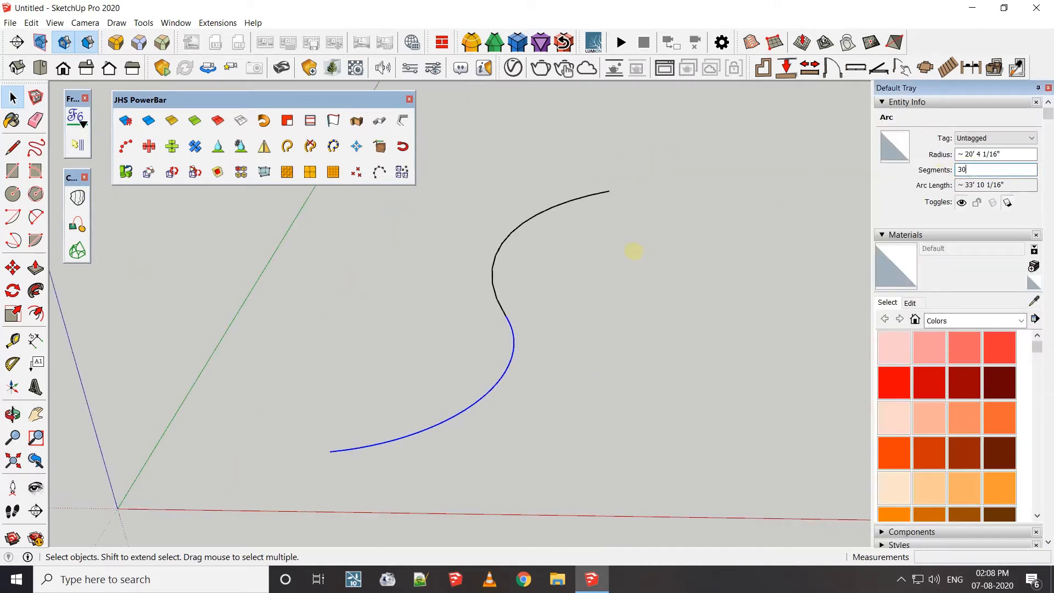
pyautogui.moveTo(624, 251); pyautogui.dragTo(467, 179)
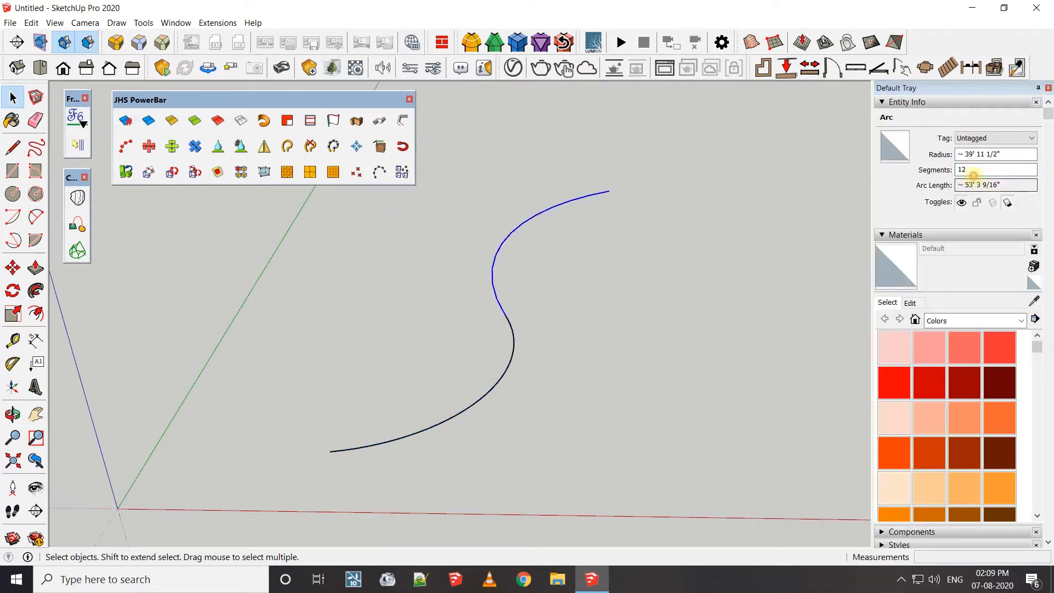
pyautogui.doubleClick(975, 169)
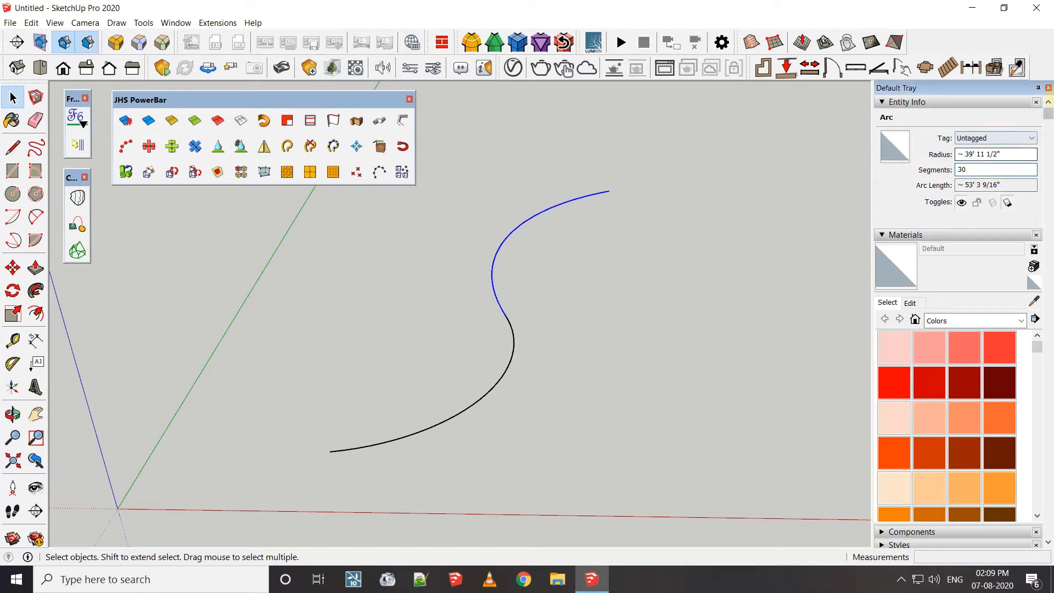
pyautogui.click(1048, 89)
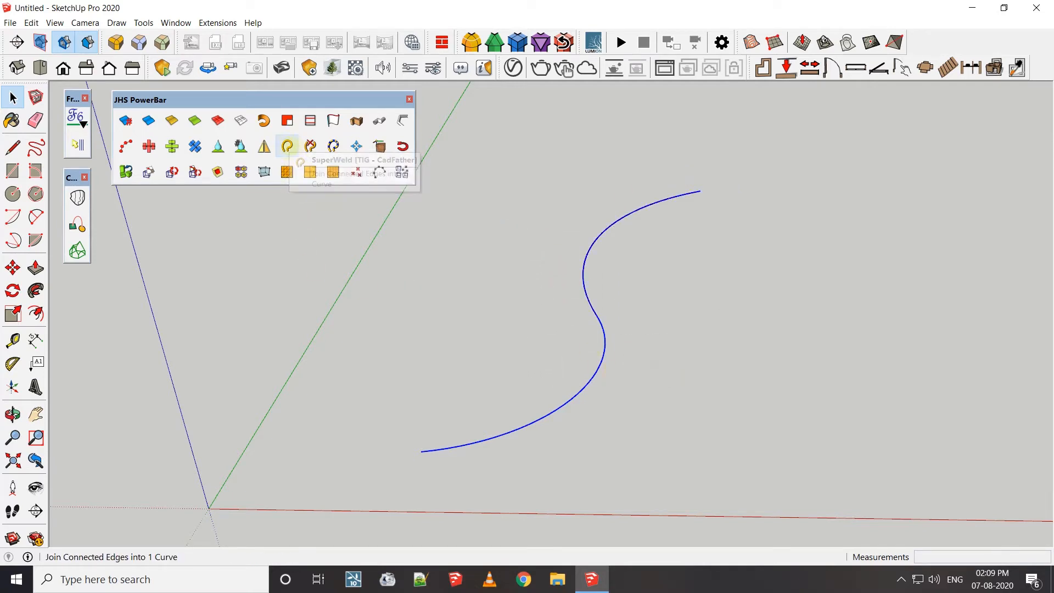
# Join the two connected arcs into a single curve with SuperWeld
pyautogui.click(290, 146)
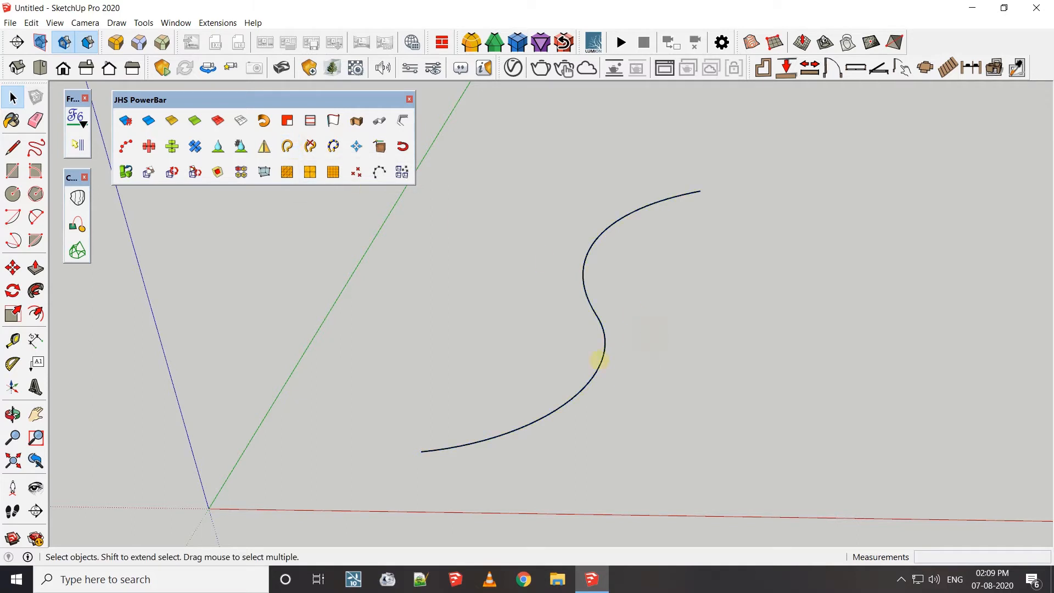
pyautogui.moveTo(554, 384); pyautogui.dragTo(652, 395, button='middle')
pyautogui.press('m')
pyautogui.click(636, 323)
pyautogui.moveTo(661, 355); pyautogui.dragTo(588, 381, button='middle')
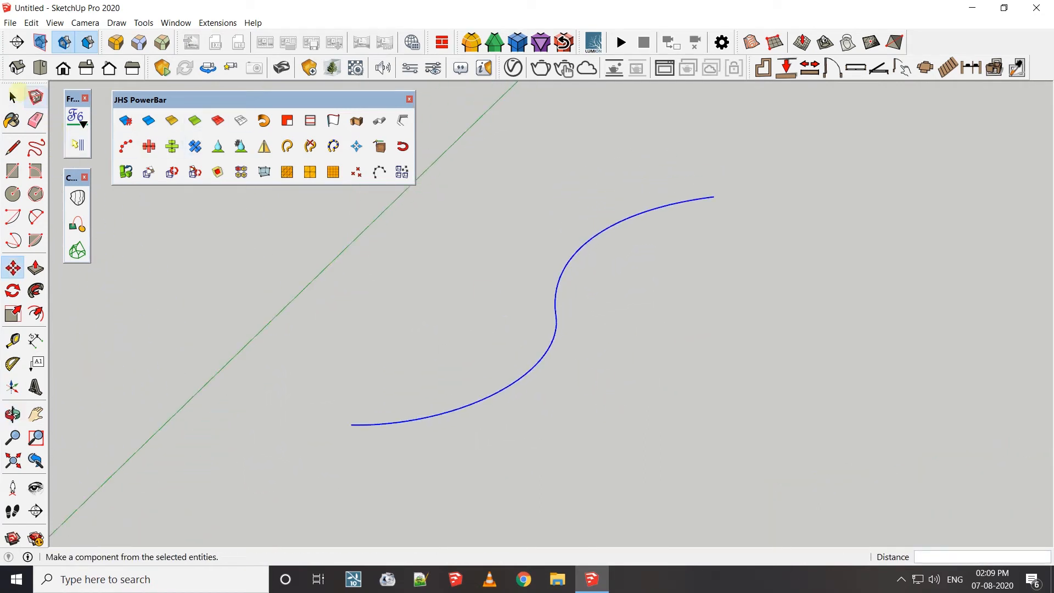
pyautogui.click(13, 97)
pyautogui.click(653, 364)
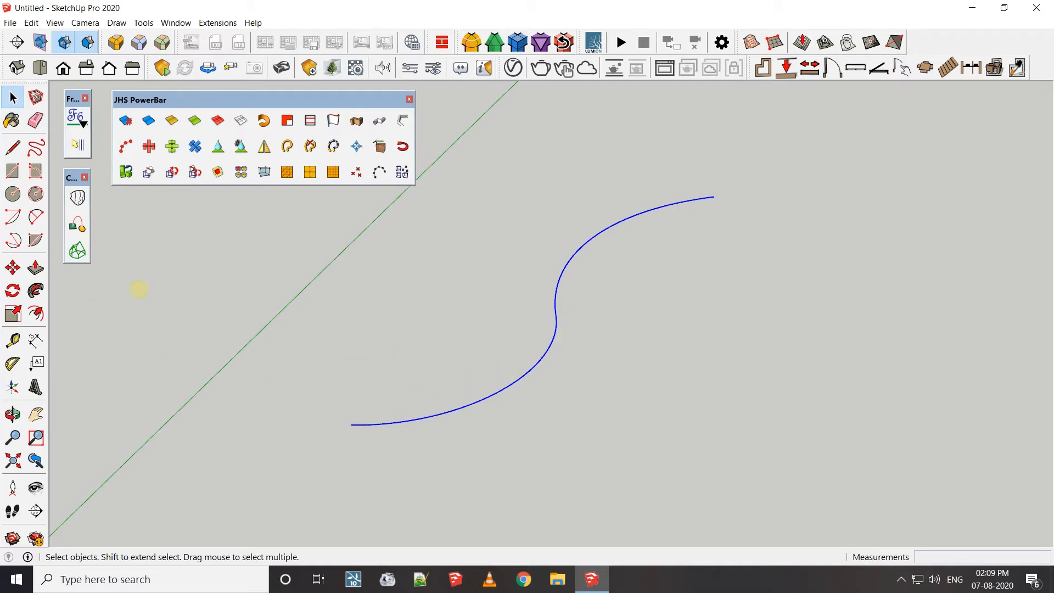
# Offset the S-curve outward by 15' to create the second edge of the path
pyautogui.click(37, 313)
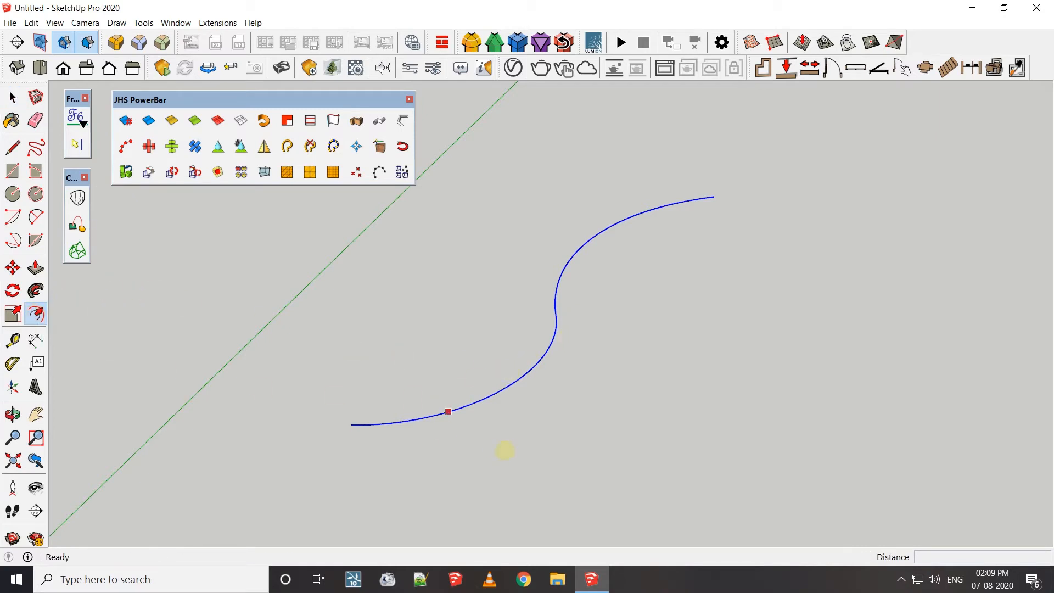
pyautogui.click(500, 391)
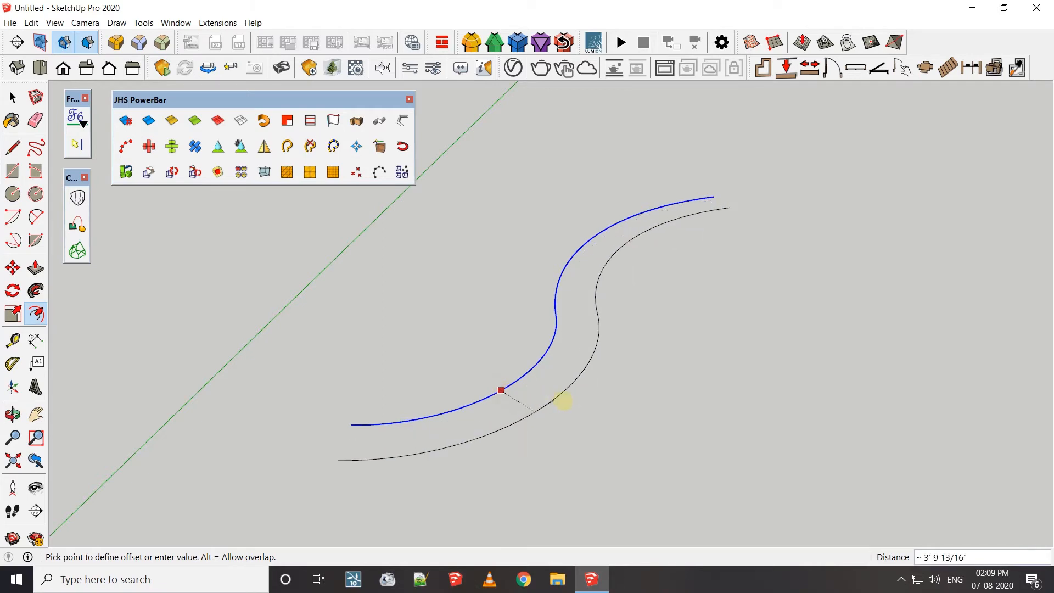
pyautogui.write('15')
pyautogui.press('Return')
pyautogui.moveTo(634, 299); pyautogui.dragTo(542, 352, button='middle')
pyautogui.press('space')
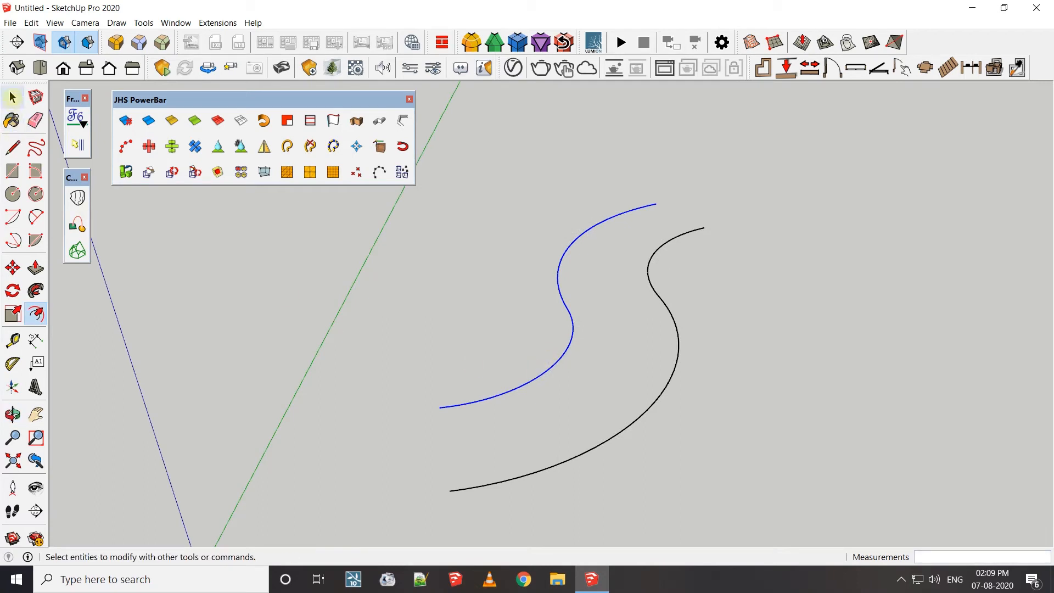
pyautogui.moveTo(799, 400); pyautogui.dragTo(449, 184)
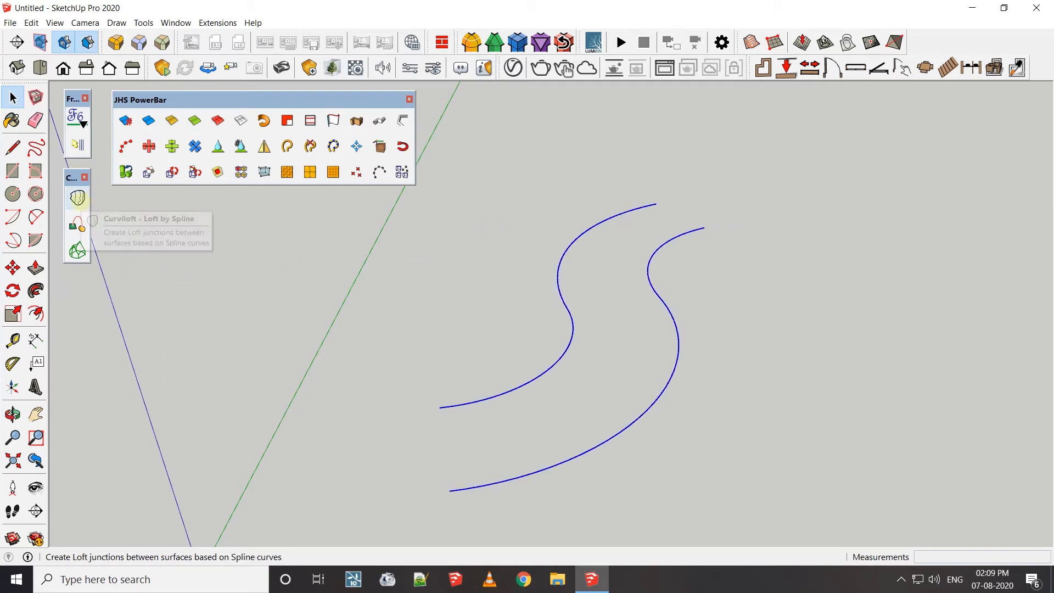
pyautogui.click(78, 198)
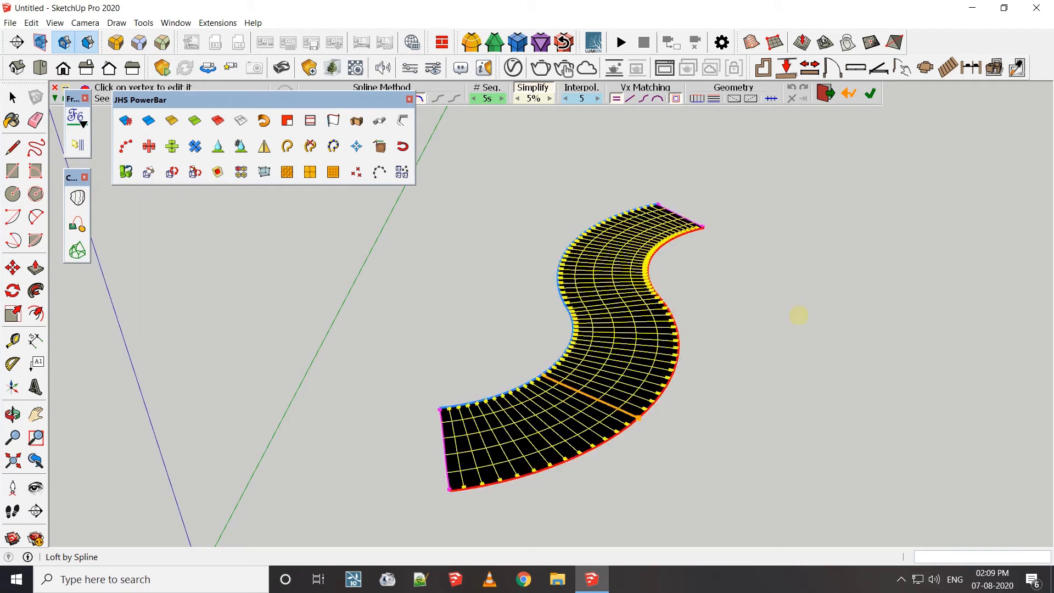
pyautogui.moveTo(623, 379); pyautogui.dragTo(600, 334, button='middle')
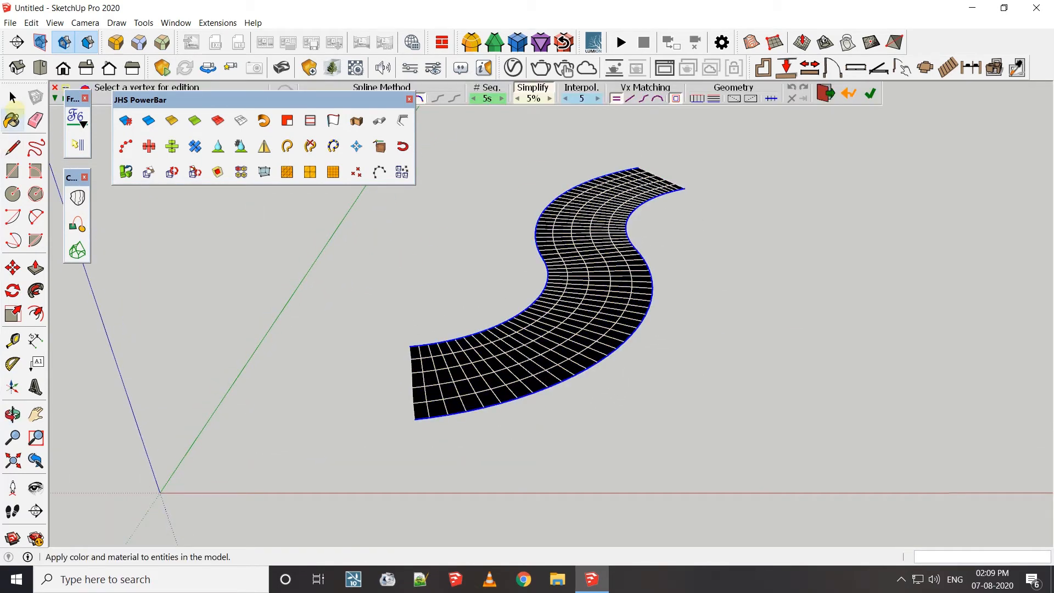
pyautogui.click(13, 98)
# Create a surface between the two S-curves with Curviloft's Loft by Spline
pyautogui.click(718, 396)
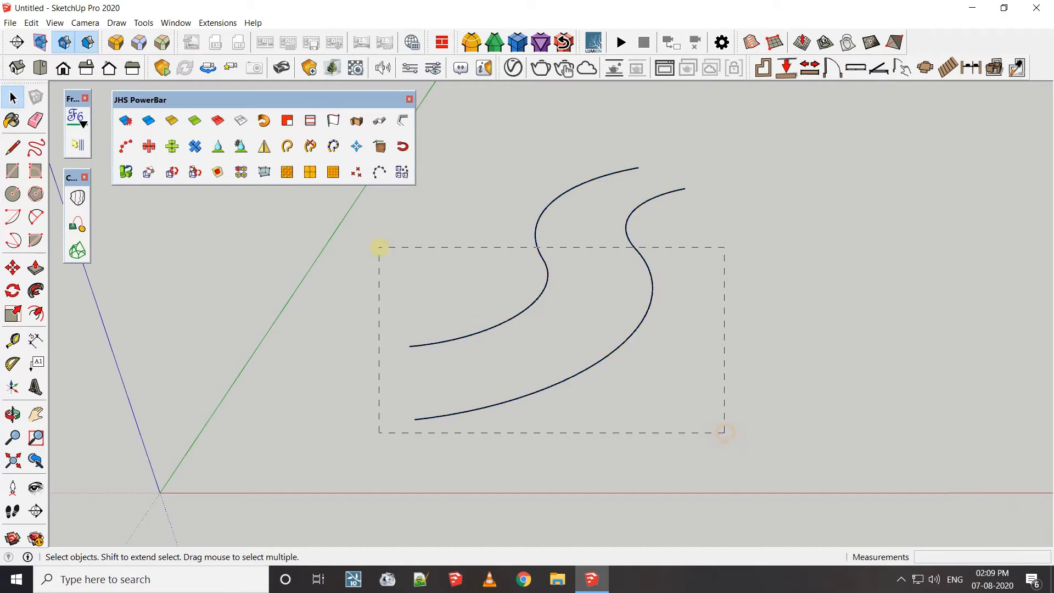
pyautogui.click(78, 197)
pyautogui.click(683, 358)
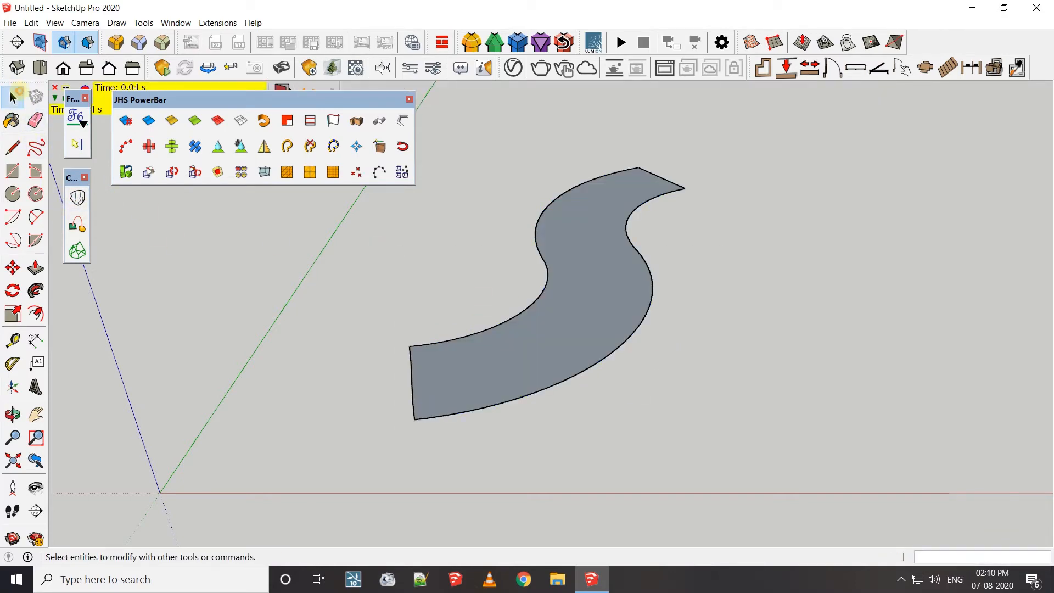
pyautogui.click(13, 98)
# Draw a rectangle about 13' 5 1/2" by 9' 7" on the ground beside the S-shaped surface
pyautogui.click(12, 121)
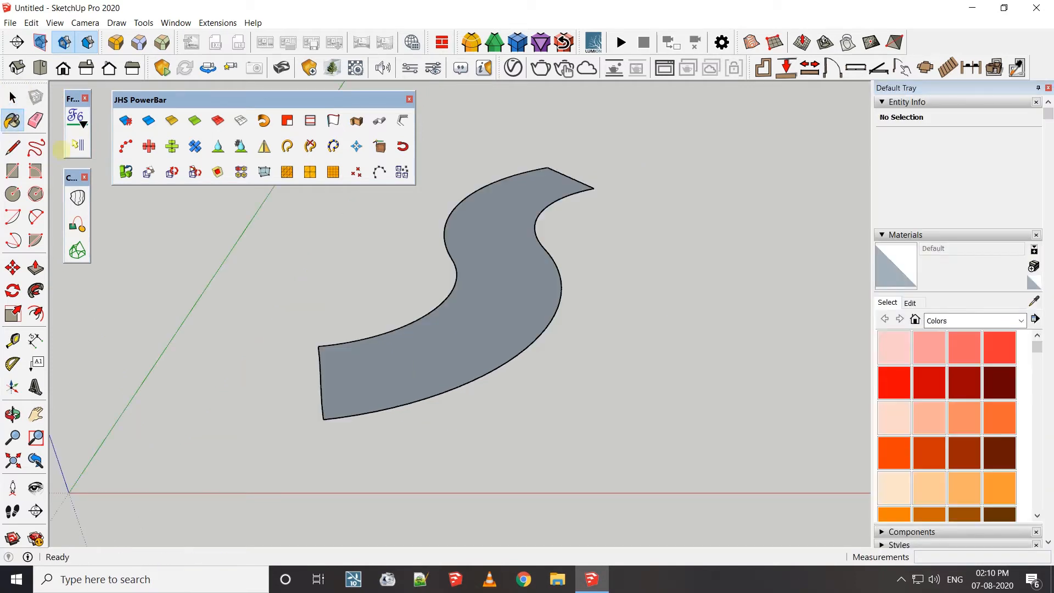
pyautogui.click(12, 171)
pyautogui.click(606, 394)
pyautogui.click(759, 449)
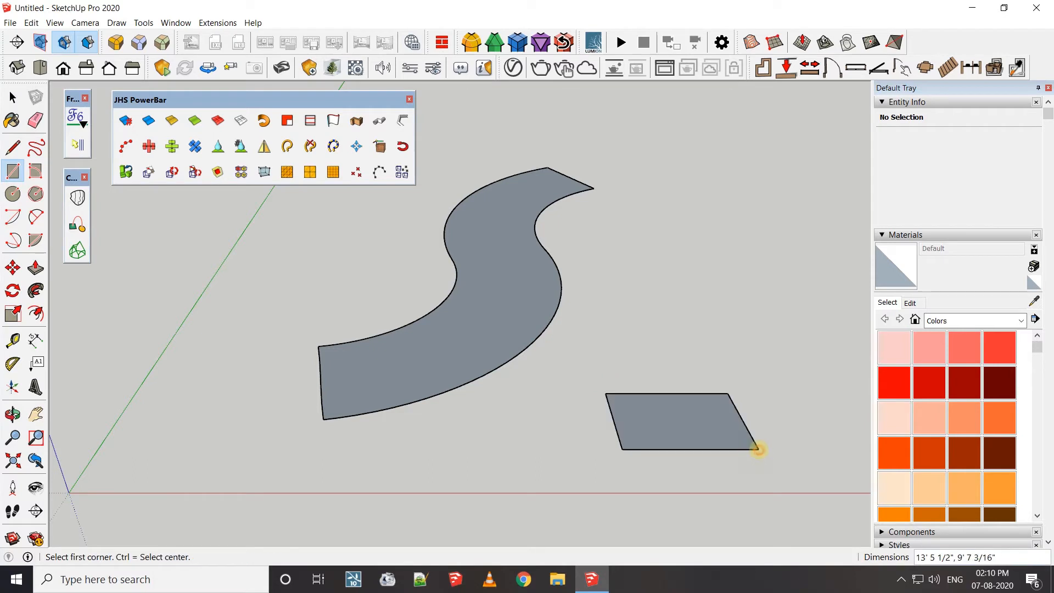
pyautogui.click(12, 98)
# Paint the rectangle with Color A07 and load the Highway_road_wet_01 image as that material's texture
pyautogui.moveTo(798, 485); pyautogui.dragTo(634, 392, button='middle')
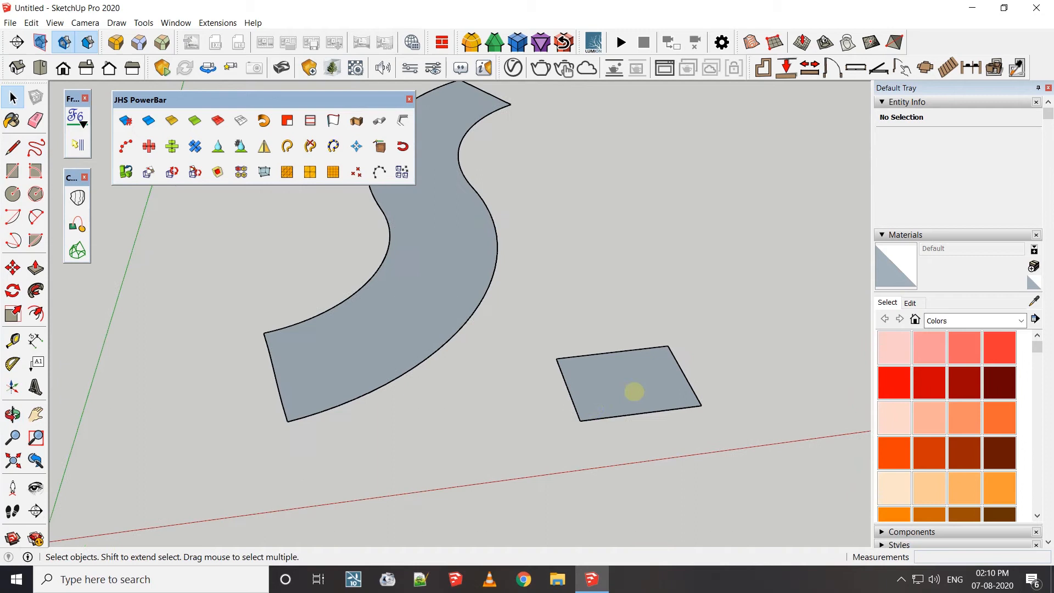
pyautogui.click(971, 386)
pyautogui.click(651, 396)
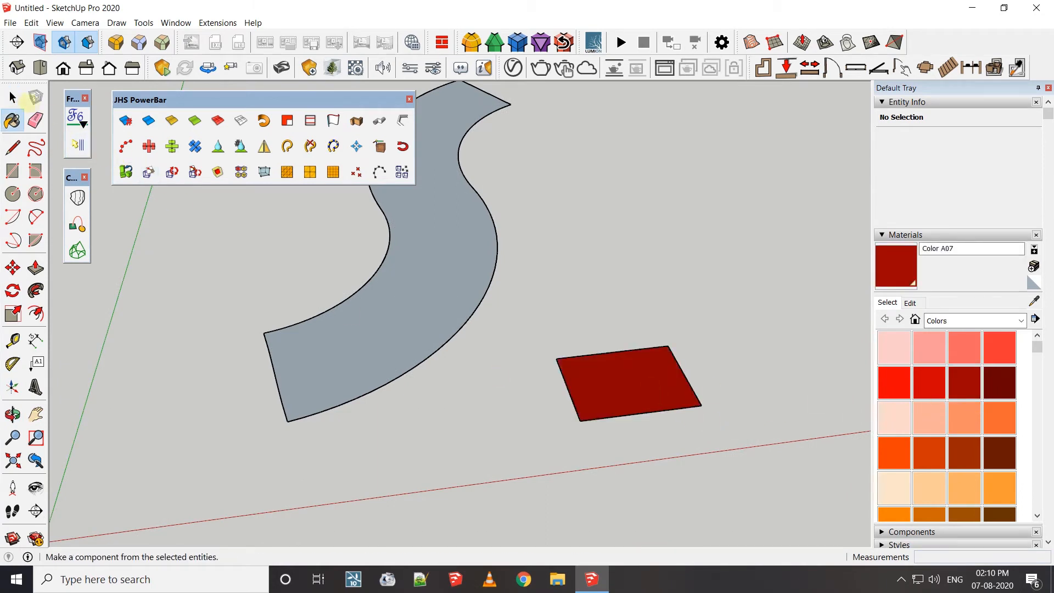
pyautogui.click(12, 97)
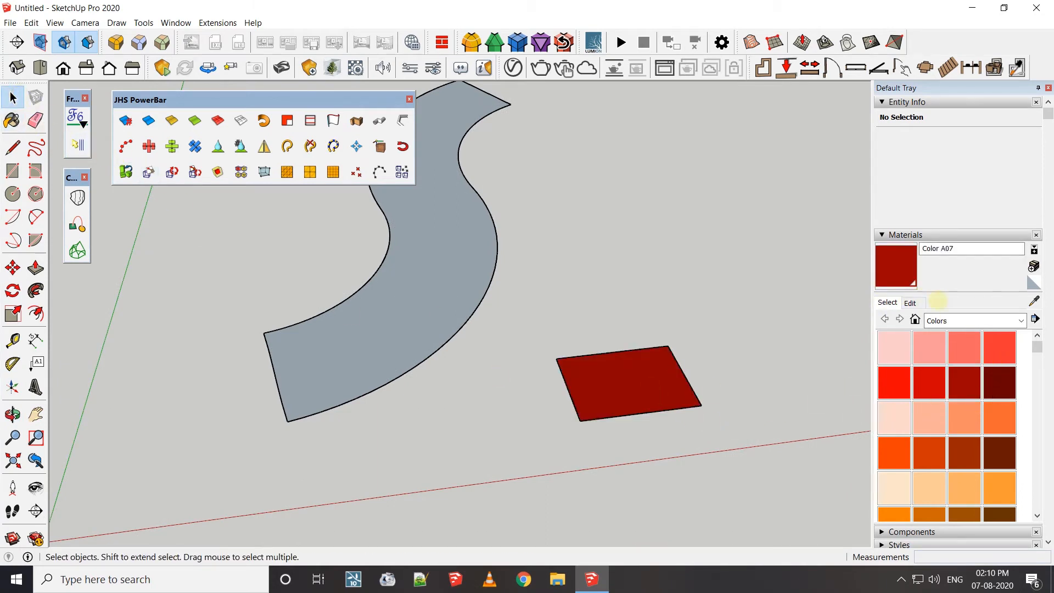
pyautogui.click(910, 303)
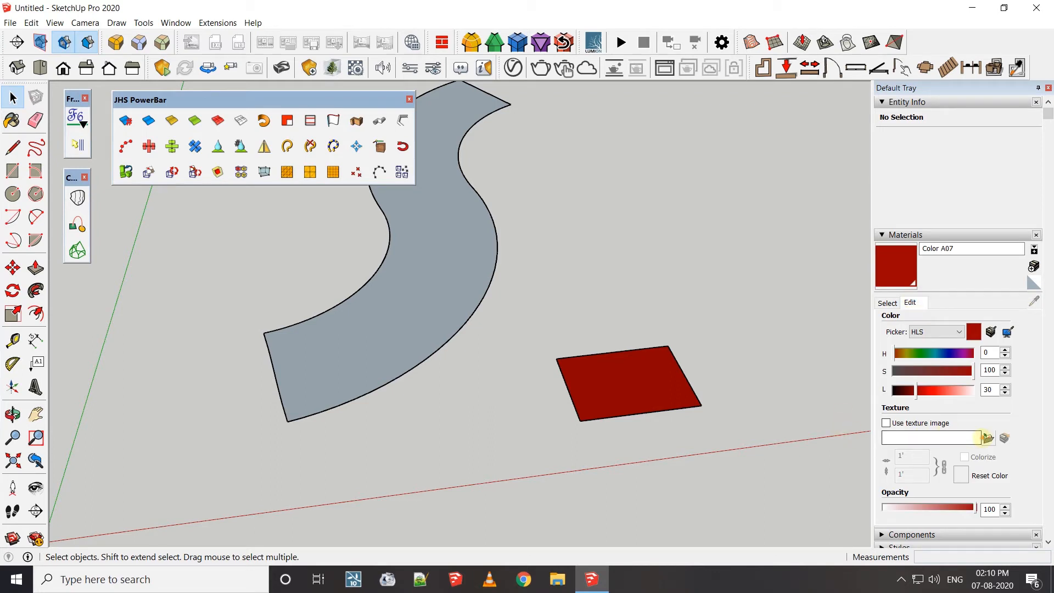
pyautogui.click(987, 438)
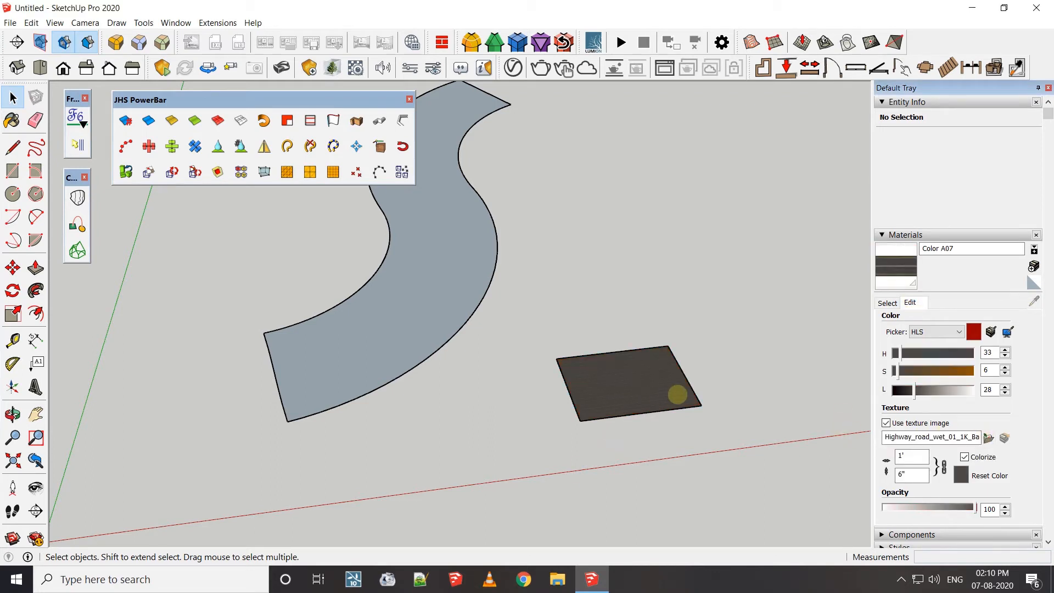
# Enlarge and position the road texture on the rectangle so that only a few lane lines cross the face
pyautogui.click(676, 394)
pyautogui.scroll(3, 607, 384)
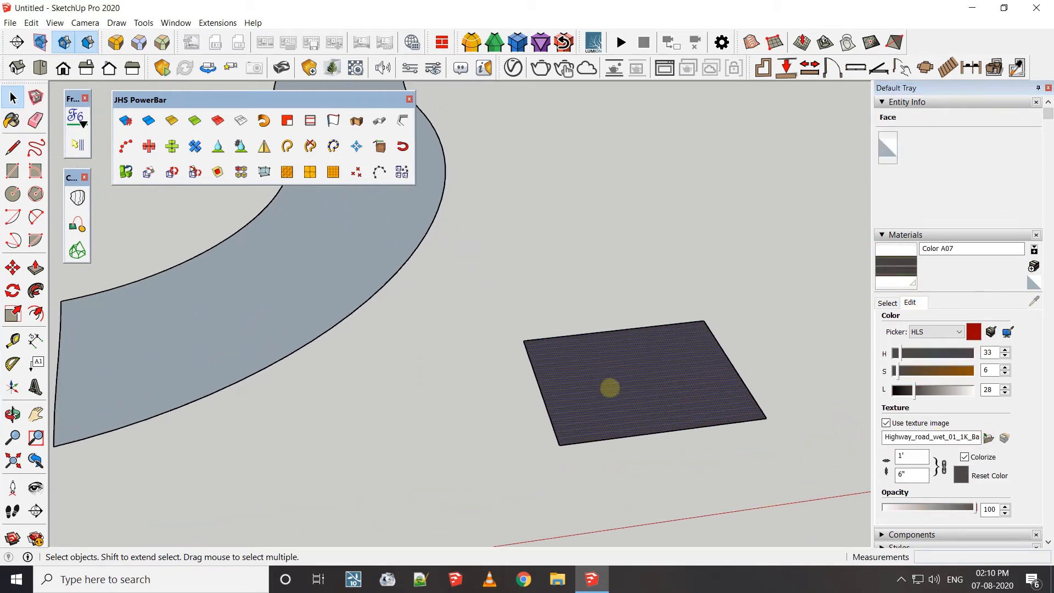
pyautogui.rightClick(609, 388)
pyautogui.moveTo(681, 224)
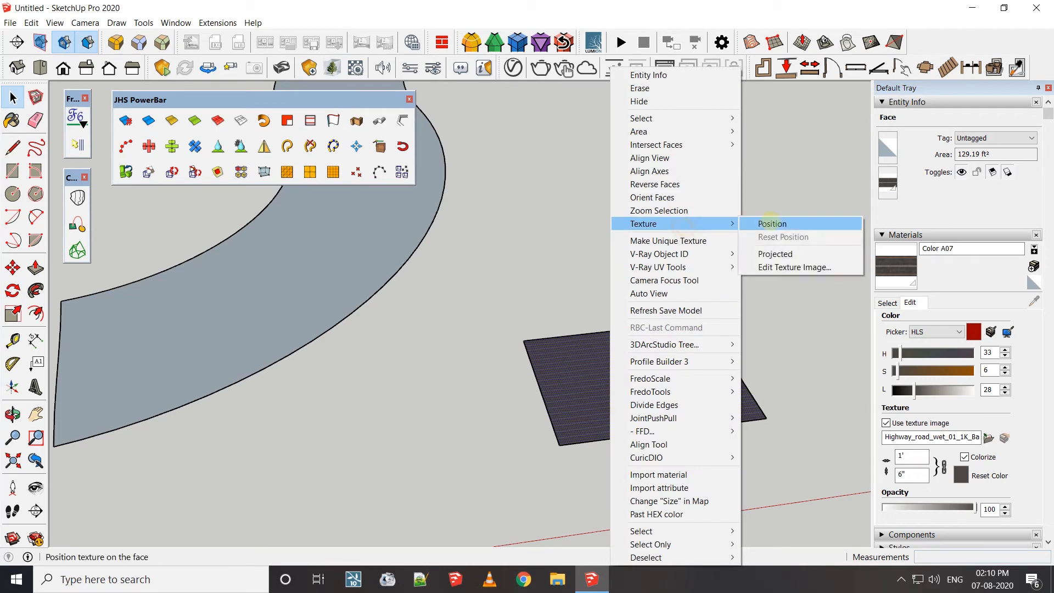
pyautogui.click(771, 224)
pyautogui.moveTo(631, 386); pyautogui.dragTo(791, 368)
pyautogui.moveTo(689, 403); pyautogui.dragTo(797, 368)
pyautogui.rightClick(682, 375)
pyautogui.click(694, 387)
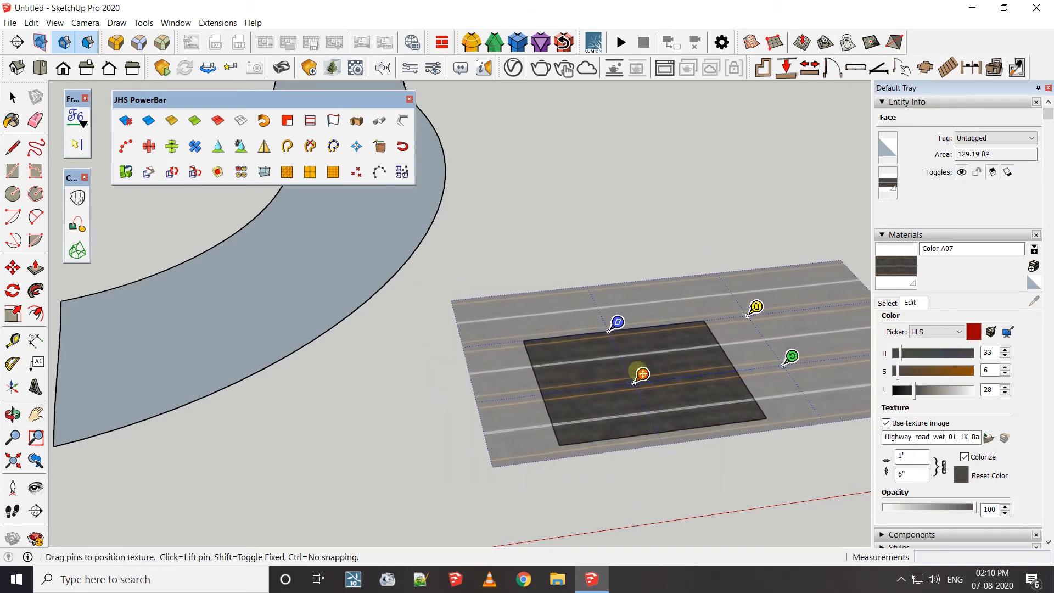
pyautogui.rightClick(666, 368)
pyautogui.click(703, 373)
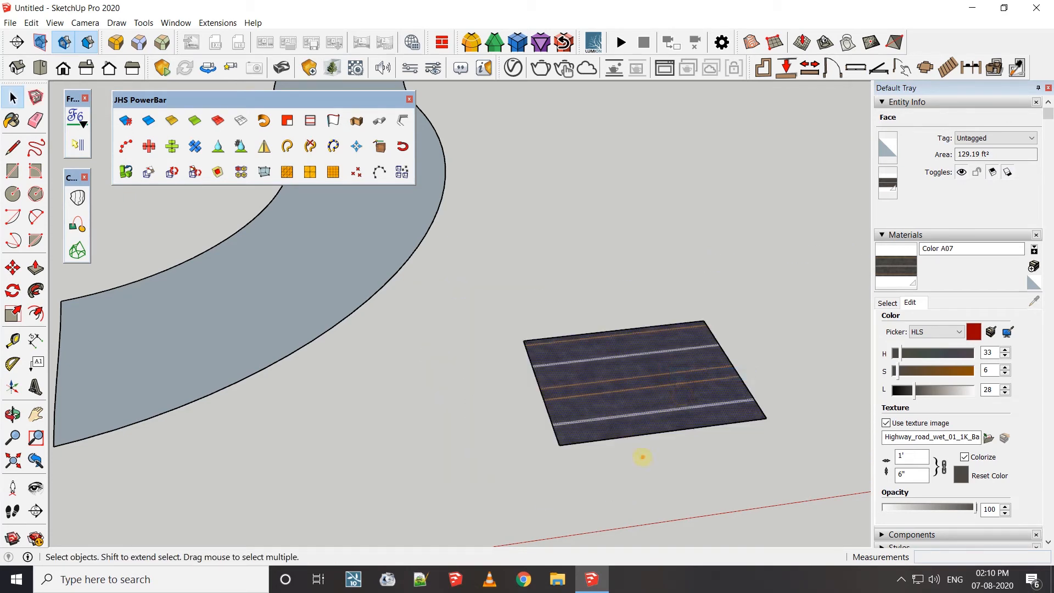
pyautogui.click(737, 443)
# Close the JHS PowerBar and paint the S-shaped surface with the Color A07 road material using ThruPaint, starting at its near end
pyautogui.click(888, 302)
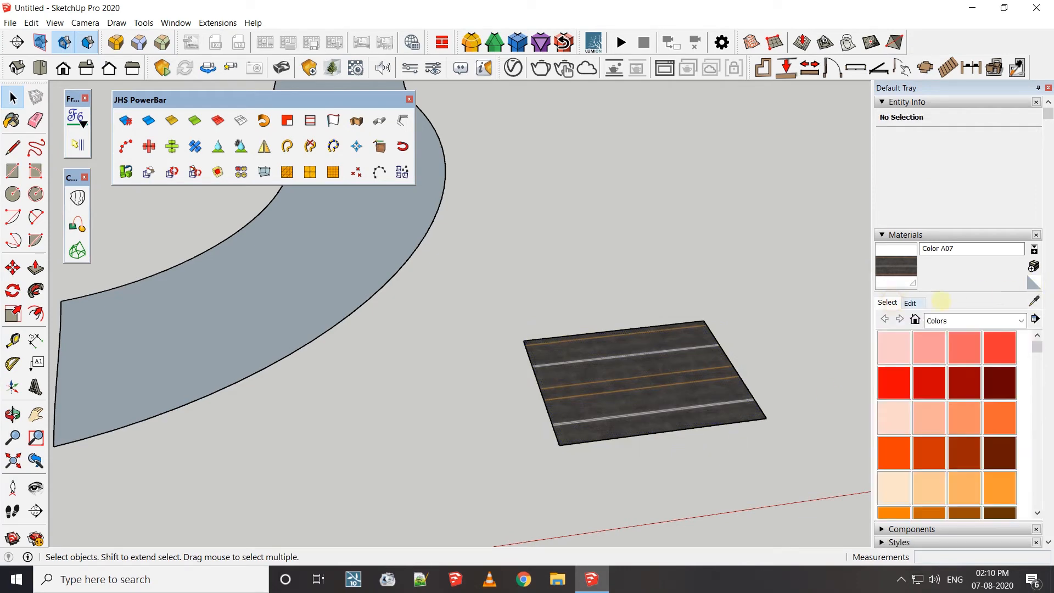
pyautogui.moveTo(670, 287)
pyautogui.mouseDown(button='middle')
pyautogui.moveTo(548, 344)
pyautogui.moveTo(364, 334)
pyautogui.moveTo(289, 305)
pyautogui.mouseUp(button='middle')
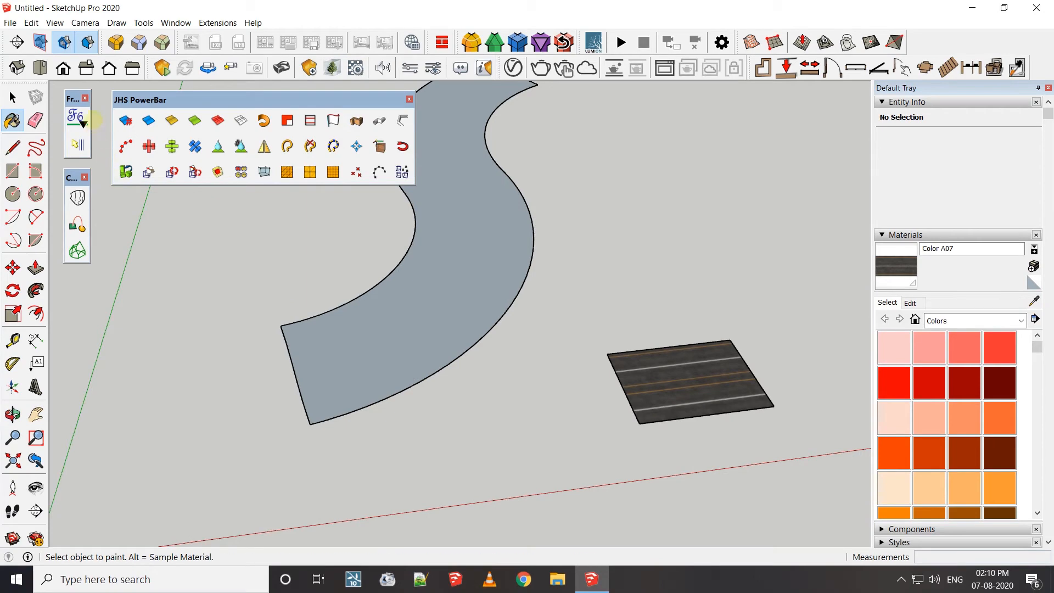
pyautogui.click(78, 120)
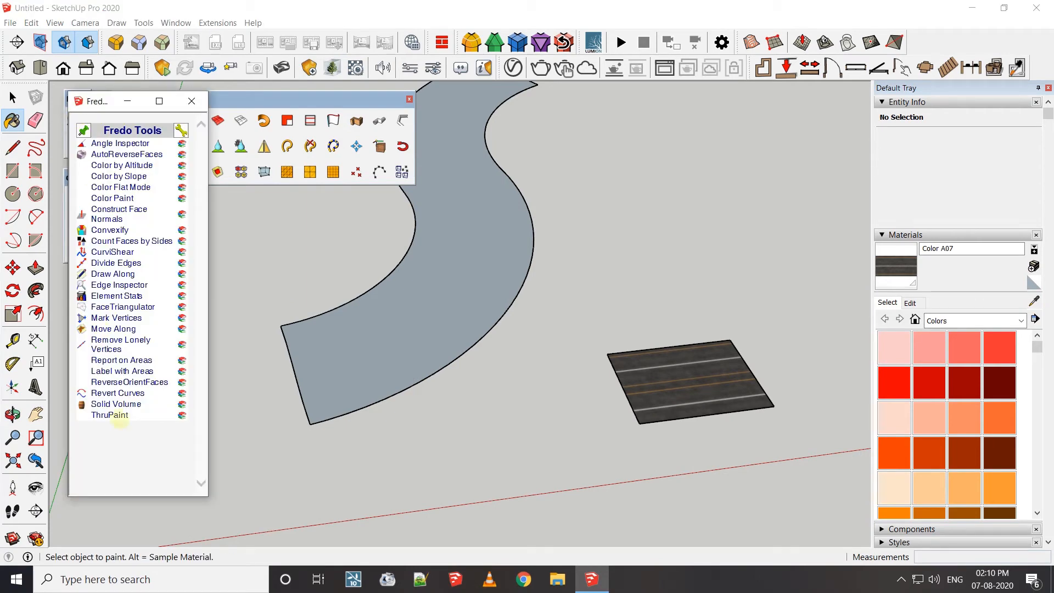
pyautogui.click(112, 416)
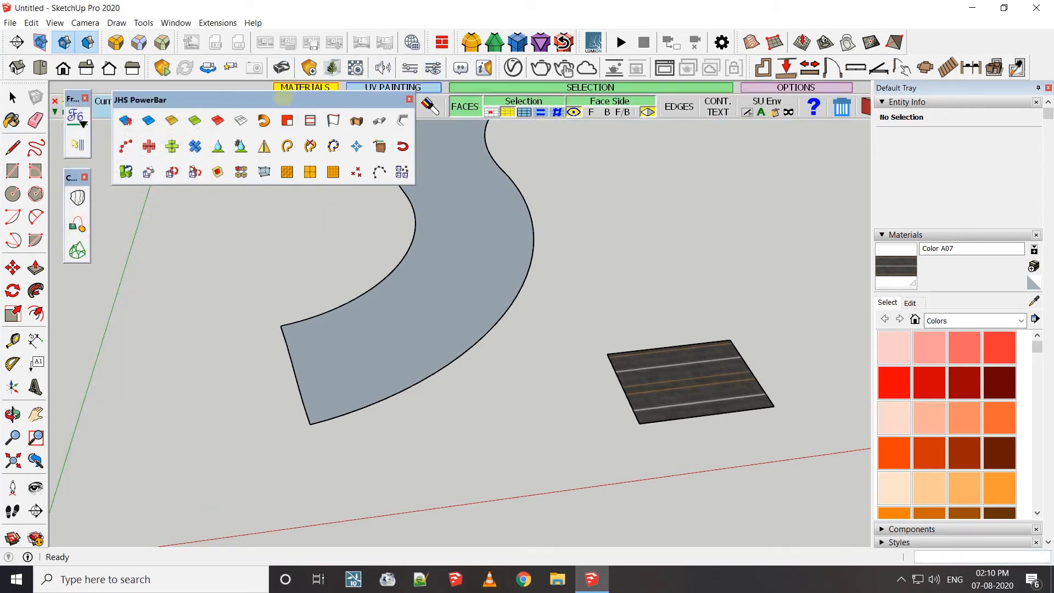
pyautogui.moveTo(282, 100); pyautogui.dragTo(285, 177)
pyautogui.click(413, 177)
pyautogui.moveTo(376, 312); pyautogui.dragTo(447, 340, button='middle')
pyautogui.scroll(1, 415, 450)
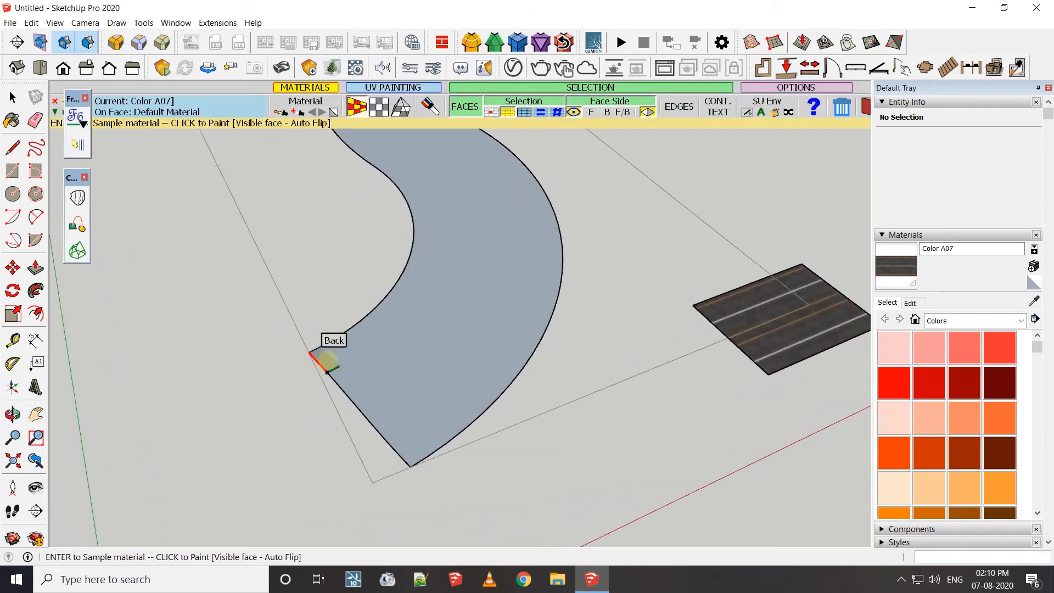
pyautogui.scroll(2, 327, 362)
pyautogui.click(325, 360)
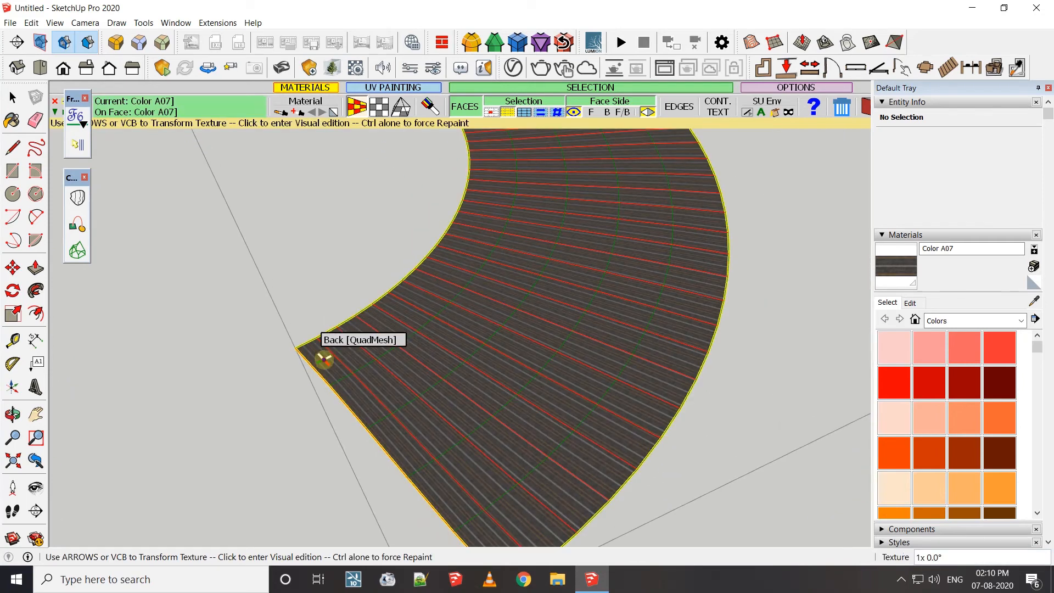
# Rotate the road texture on the S-shaped surface by +90 degrees and tile it 1x1
pyautogui.rightClick(324, 360)
pyautogui.click(384, 167)
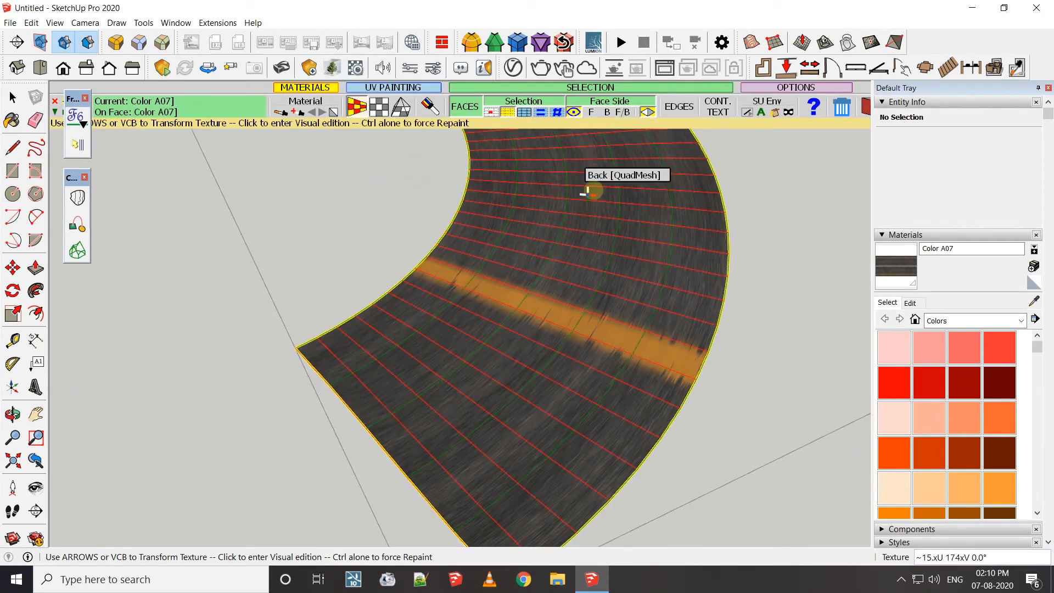
pyautogui.click(331, 376)
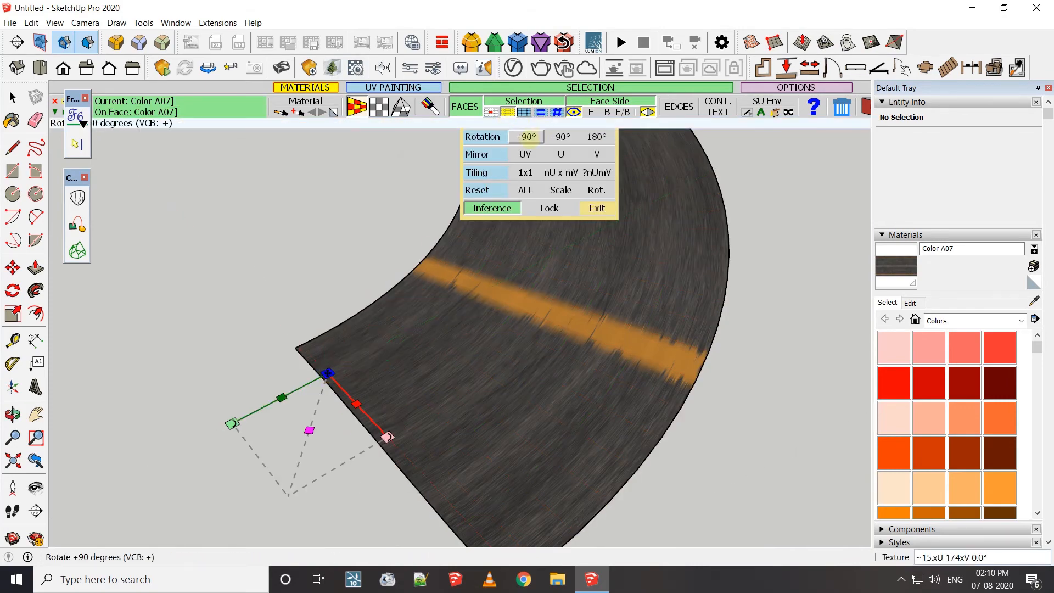
pyautogui.click(526, 136)
pyautogui.rightClick(324, 350)
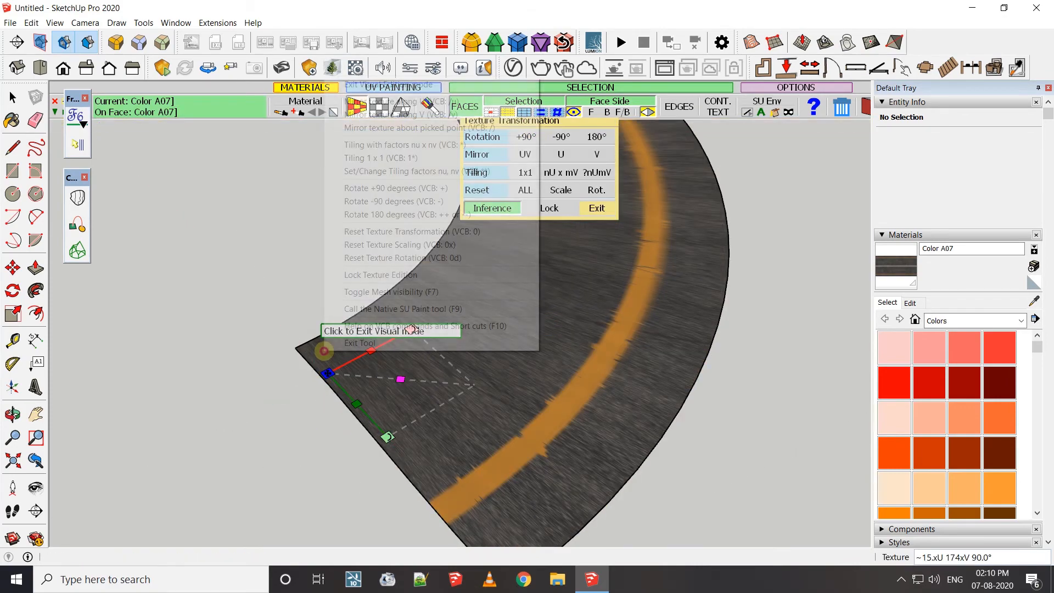
pyautogui.click(426, 159)
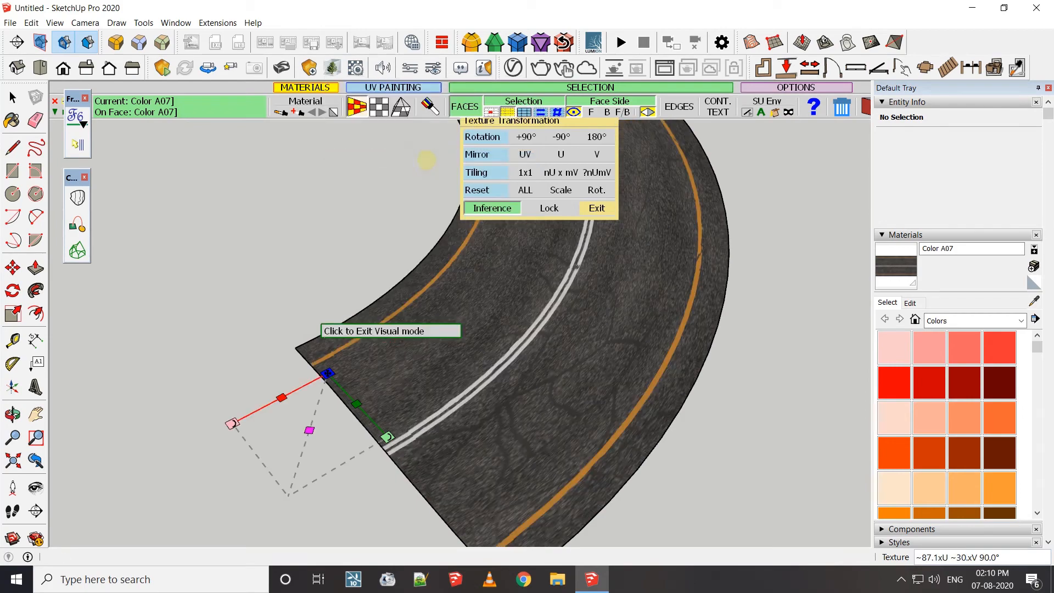
# Undo the ThruPaint texture changes and the painting of the S-shaped surface
pyautogui.scroll(-3, 569, 363)
pyautogui.moveTo(537, 430); pyautogui.dragTo(716, 323)
pyautogui.hotkey('ctrl', 'z')
pyautogui.hotkey('ctrl', 'z')
pyautogui.hotkey('ctrl', 'z')
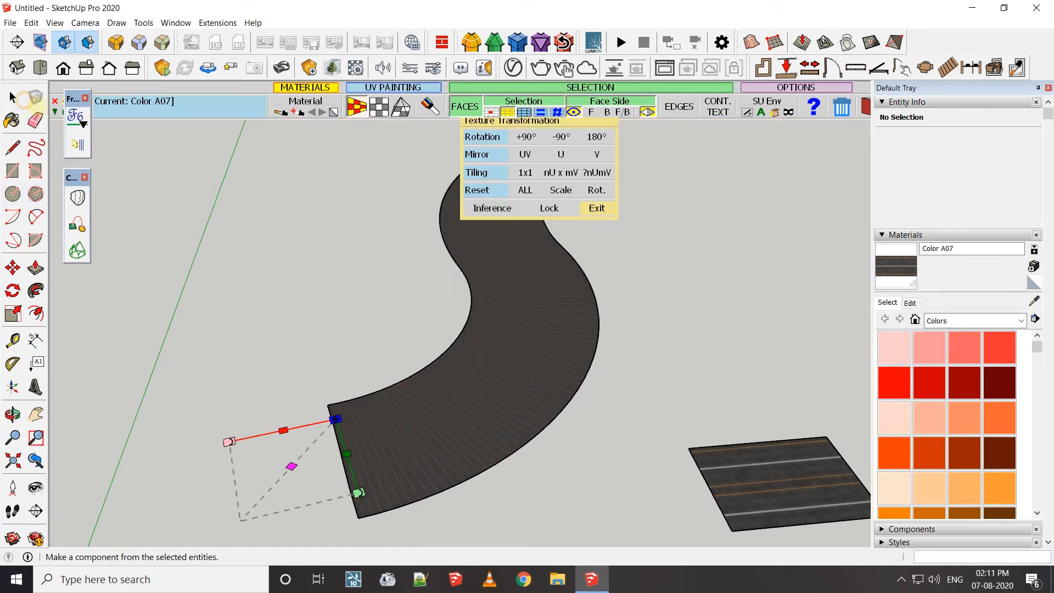
pyautogui.click(20, 98)
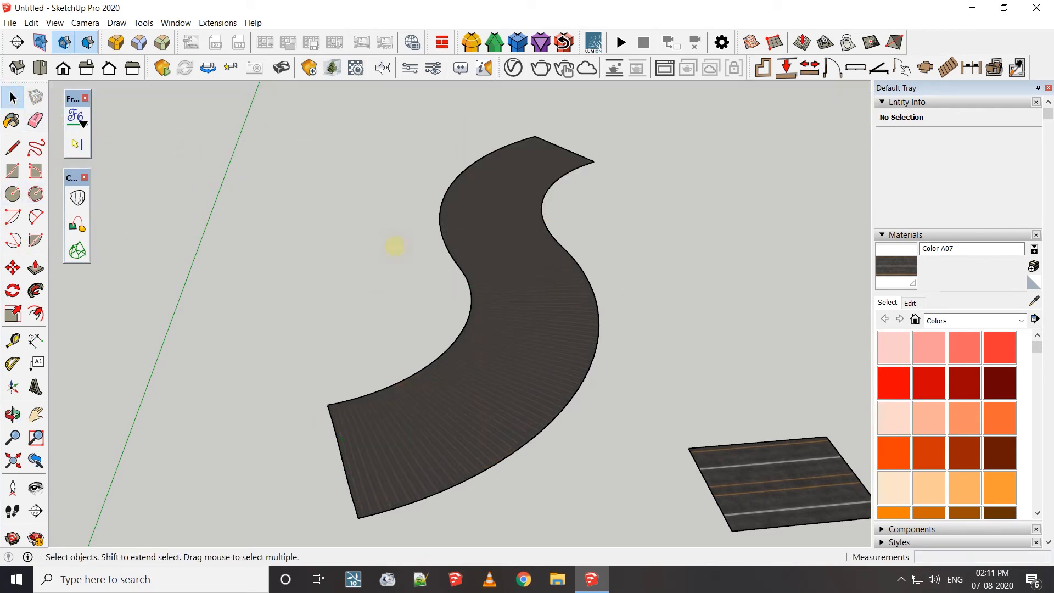
pyautogui.click(353, 422)
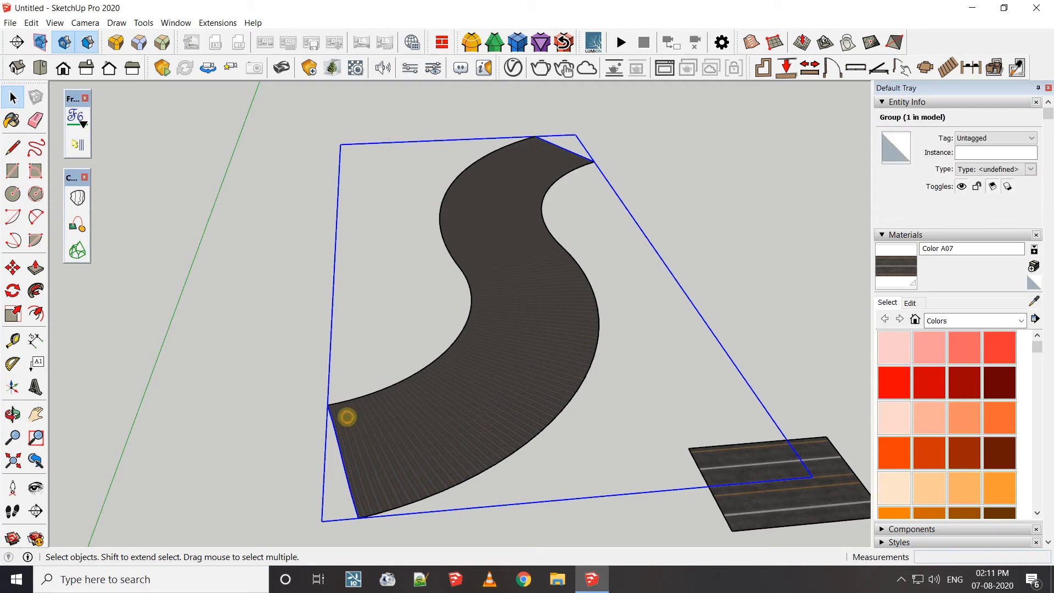
pyautogui.doubleClick(353, 422)
pyautogui.click(294, 351)
pyautogui.moveTo(633, 404); pyautogui.dragTo(523, 341, button='middle')
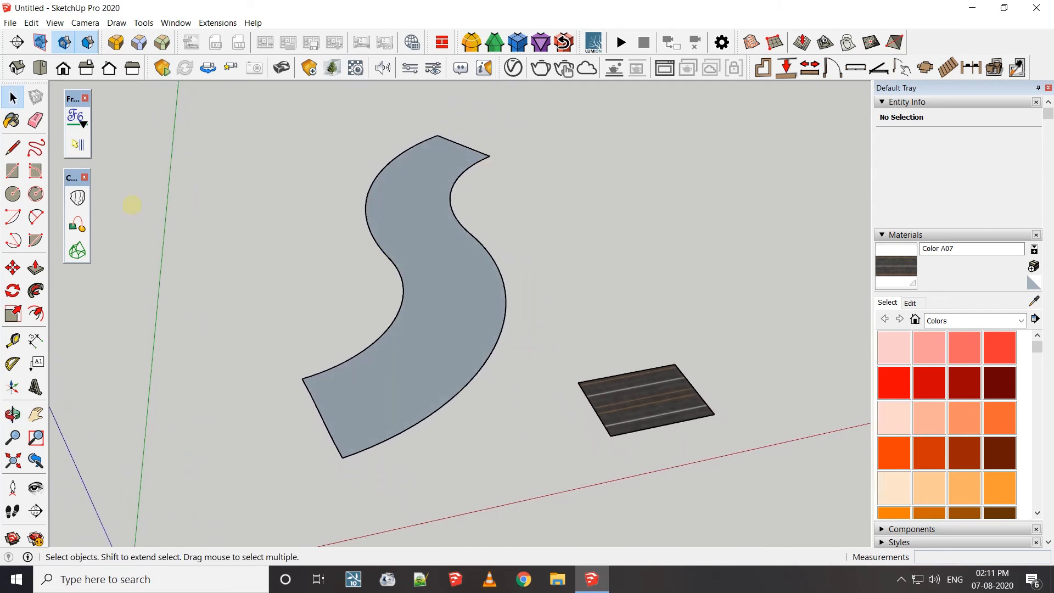
# Repaint the S-shaped surface with ThruPaint using the road material, rotated 90 degrees so the lane lines follow the curve
pyautogui.click(76, 116)
pyautogui.moveTo(94, 113); pyautogui.dragTo(743, 92)
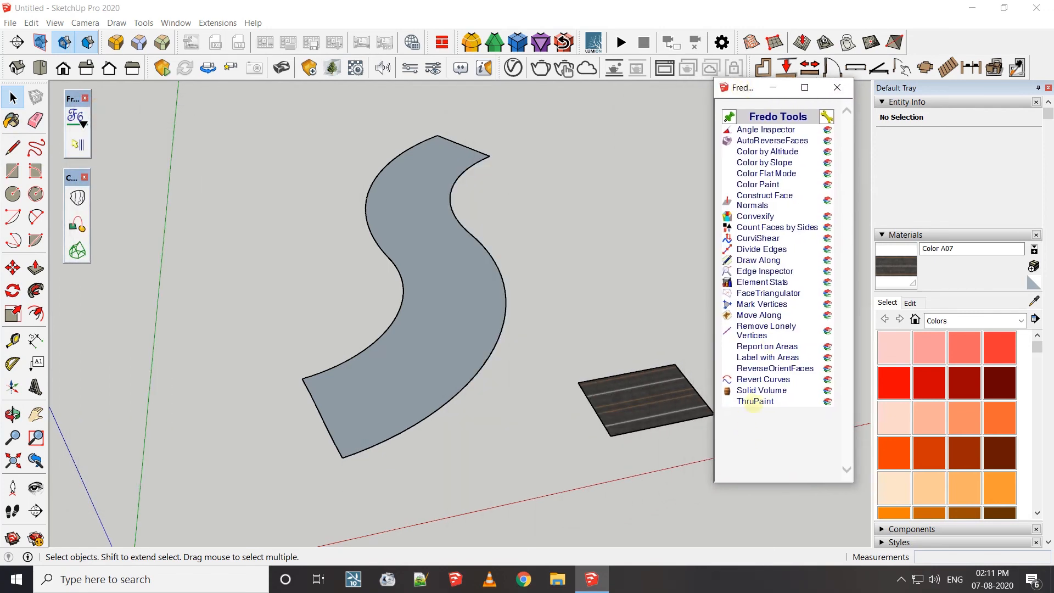
pyautogui.click(755, 401)
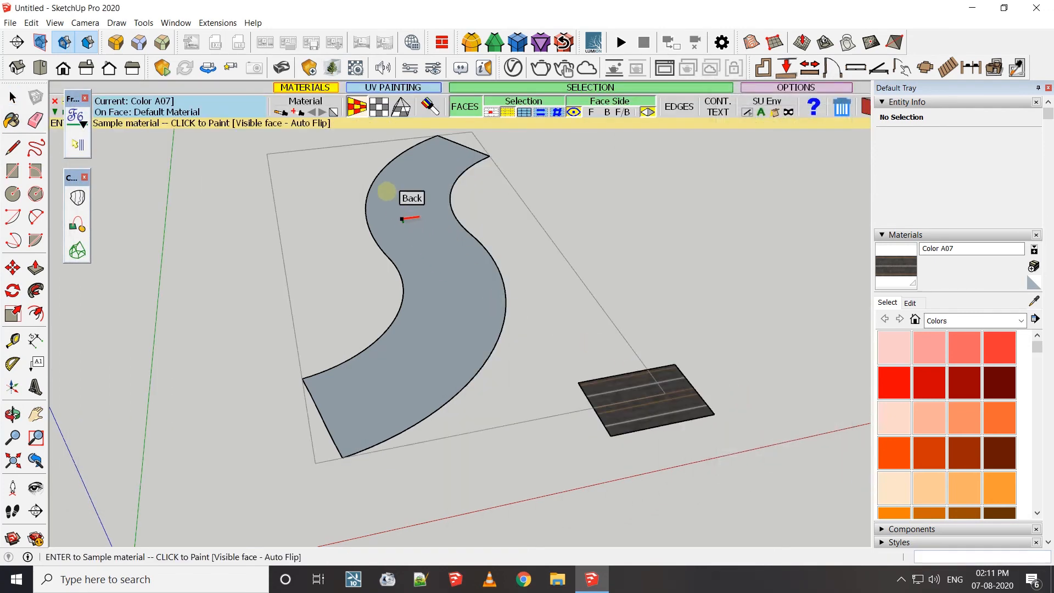
pyautogui.scroll(4, 312, 383)
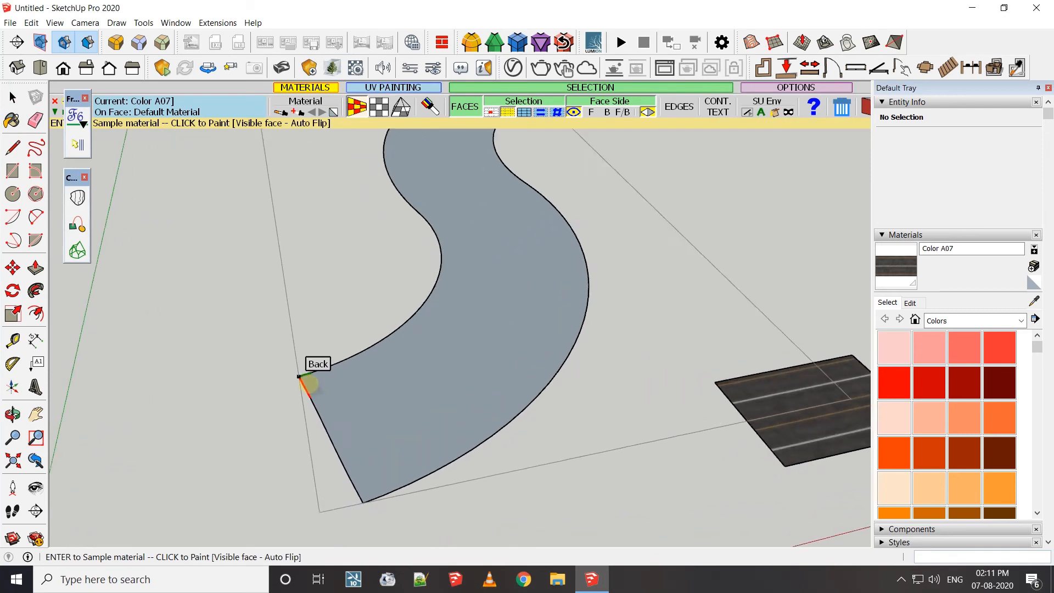
pyautogui.click(312, 386)
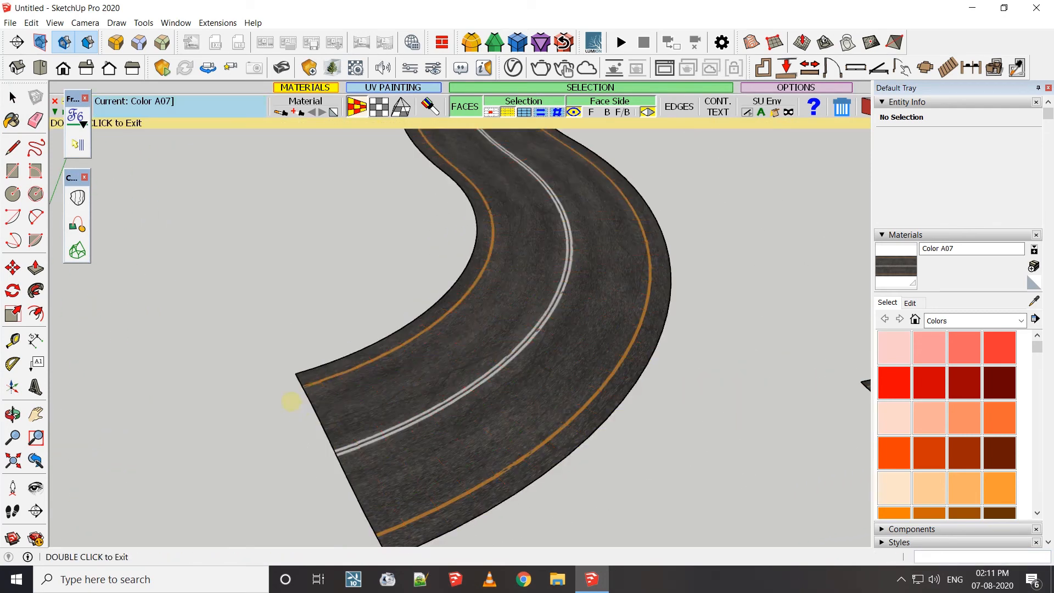
pyautogui.moveTo(513, 207); pyautogui.dragTo(427, 329, button='middle')
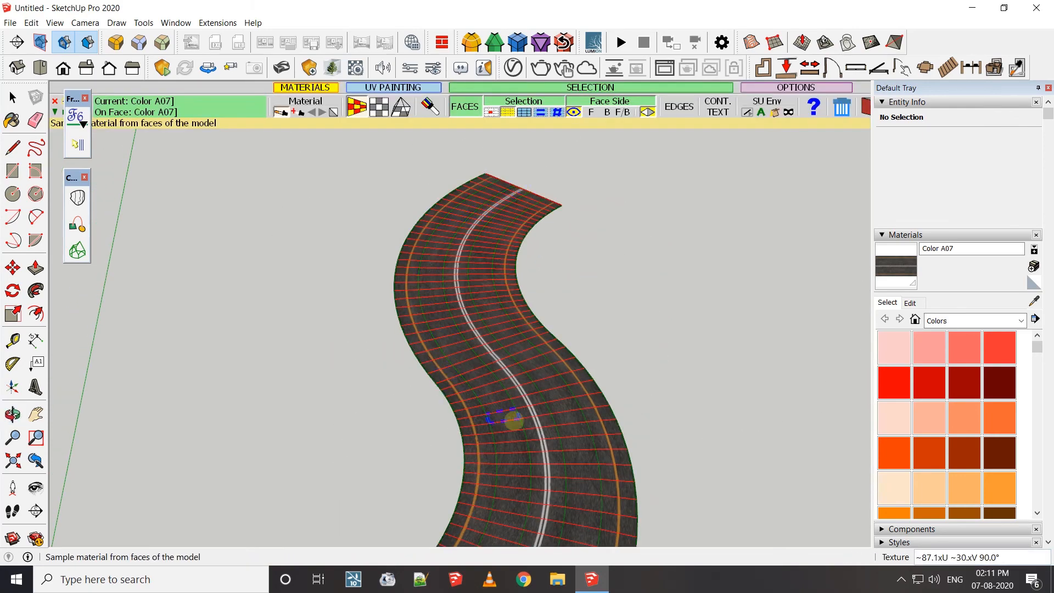
pyautogui.keyDown('shift'); pyautogui.moveTo(514, 424); pyautogui.dragTo(489, 275, button='middle'); pyautogui.keyUp('shift')
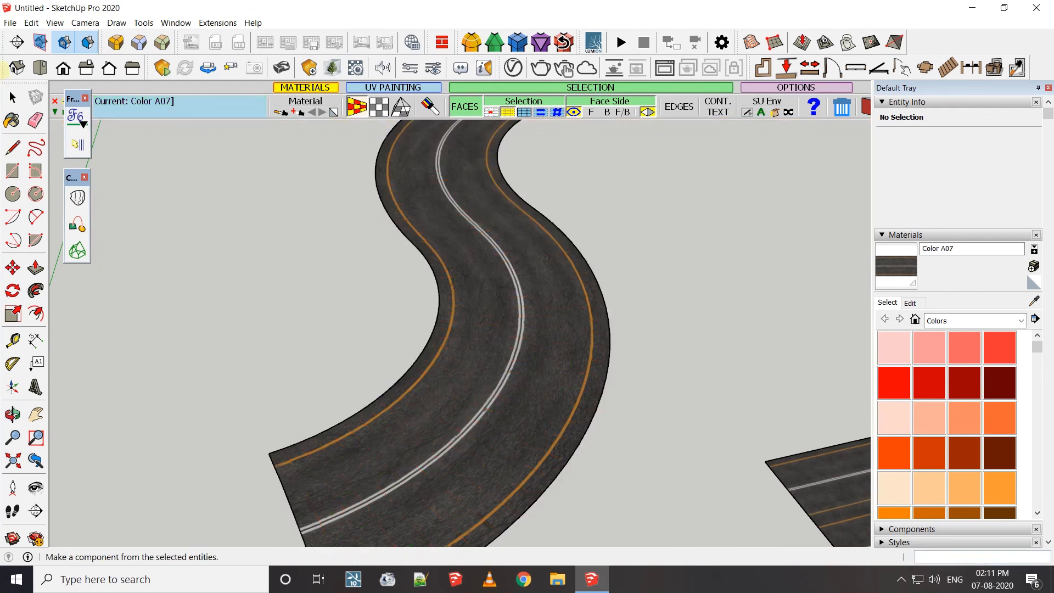
pyautogui.click(13, 97)
# Delete the textured sample rectangle beside the road
pyautogui.scroll(-3, 375, 296)
pyautogui.moveTo(522, 341); pyautogui.dragTo(471, 346, button='middle')
pyautogui.click(759, 359)
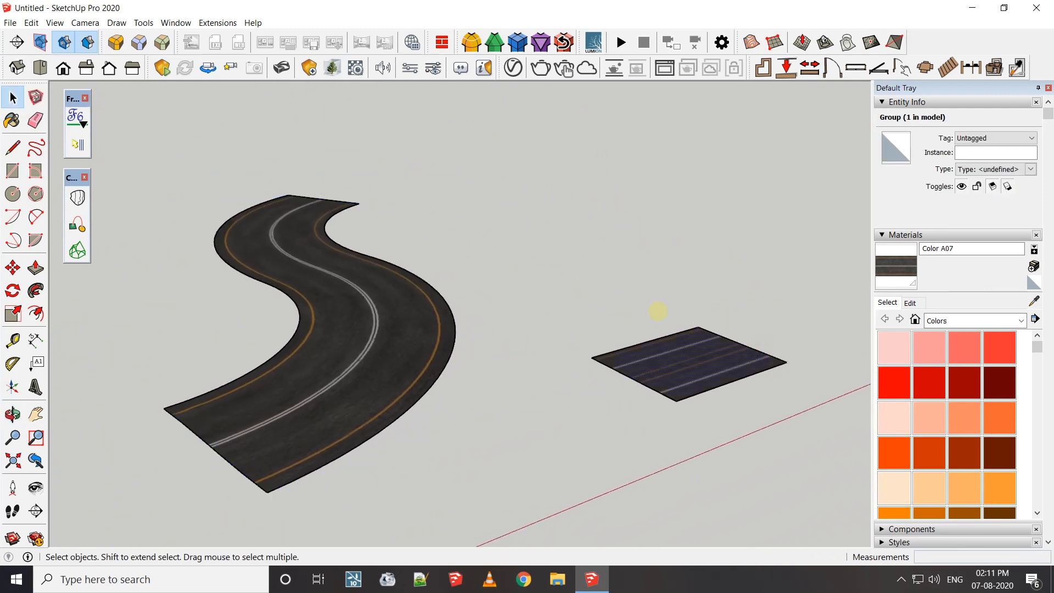
pyautogui.moveTo(657, 312); pyautogui.dragTo(671, 409, button='middle')
pyautogui.click(670, 409)
pyautogui.press('Delete')
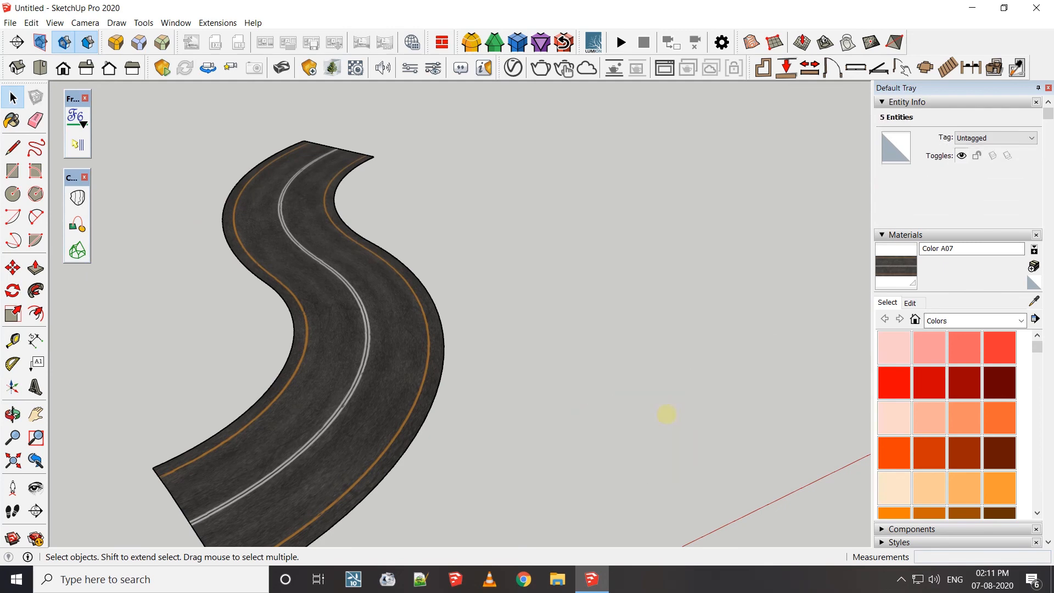
pyautogui.moveTo(285, 304); pyautogui.dragTo(496, 394, button='middle')
pyautogui.moveTo(571, 313); pyautogui.dragTo(366, 399, button='middle')
pyautogui.moveTo(561, 270); pyautogui.dragTo(731, 283, button='middle')
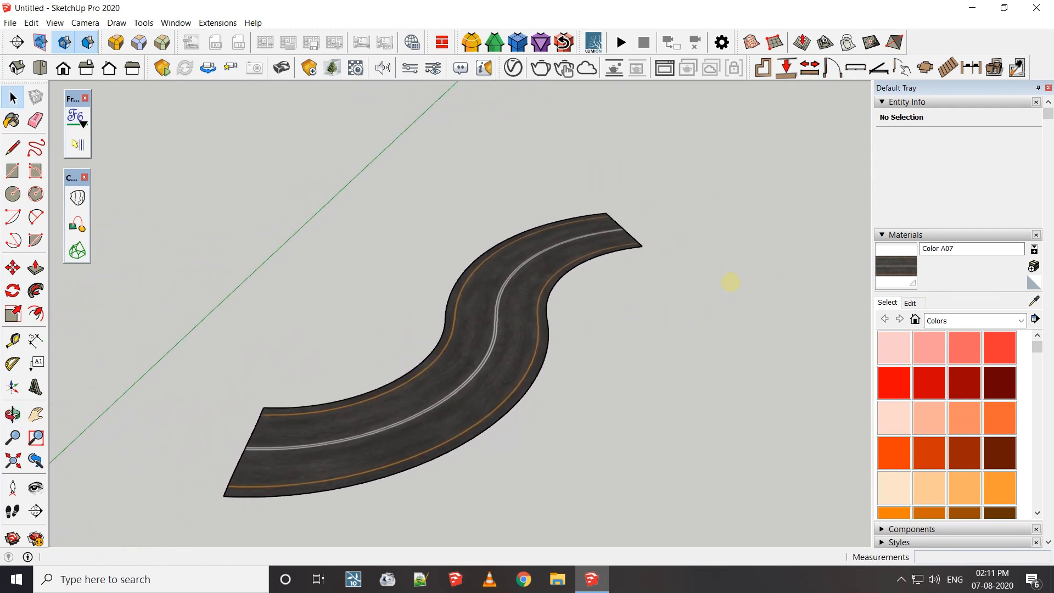
pyautogui.moveTo(646, 335); pyautogui.dragTo(635, 315, button='middle')
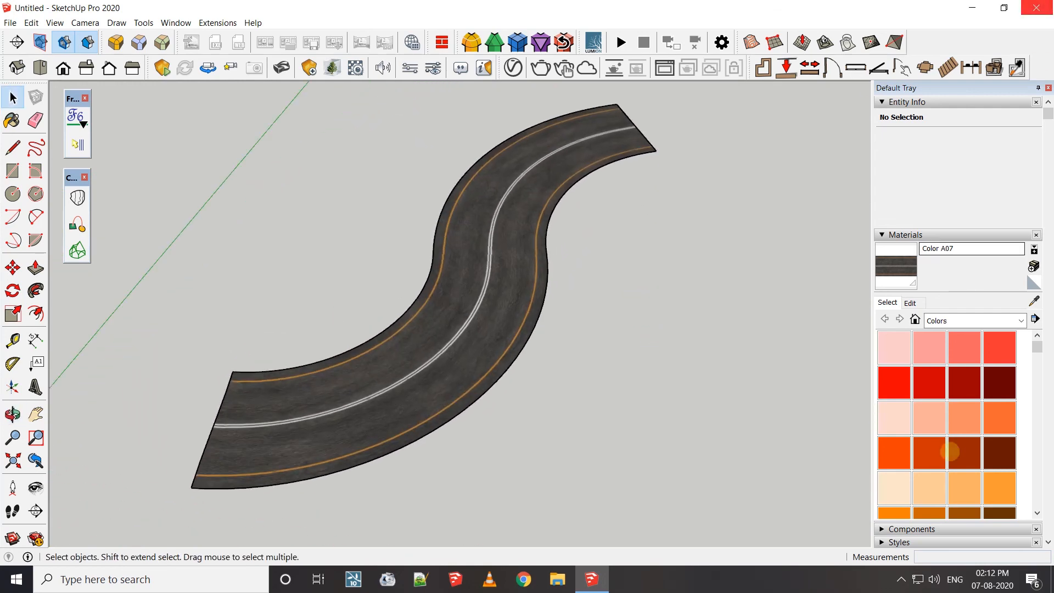